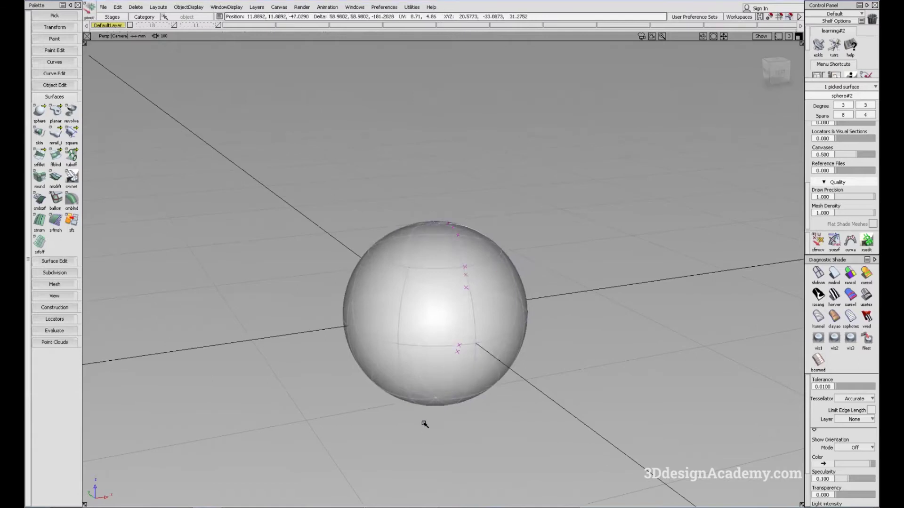
Step: Move the copied sphere straight up so it sits on top of the first sphere, and shade it
middle_click_drag(447, 286, 440, 332, "ctrl+shift")
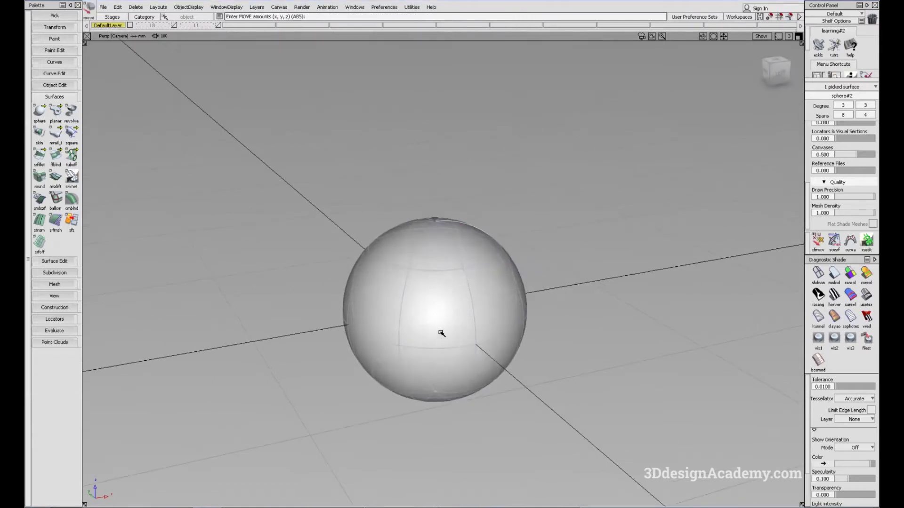
left_click_drag(453, 246, 434, 218, "ctrl+alt")
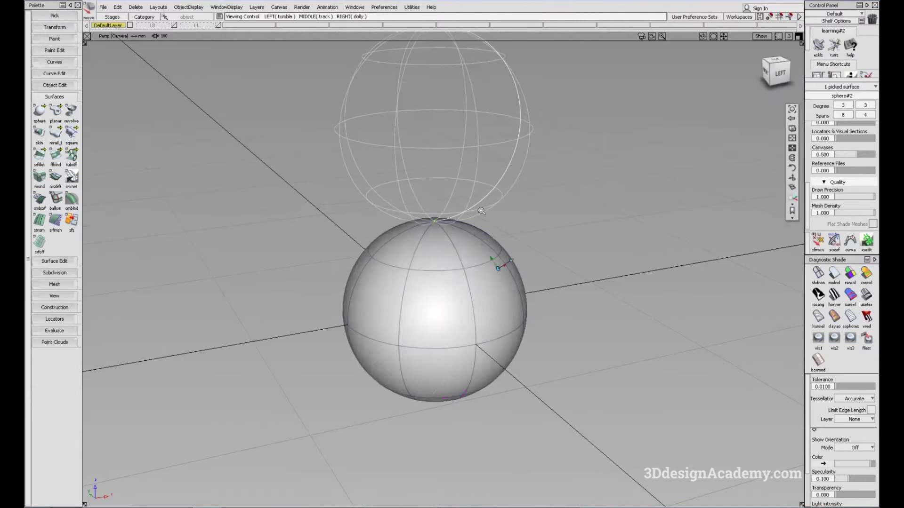
right_click_drag(497, 264, 514, 300, "alt+shift")
left_click_drag(633, 238, 842, 272, "ctrl+shift")
left_click(834, 274)
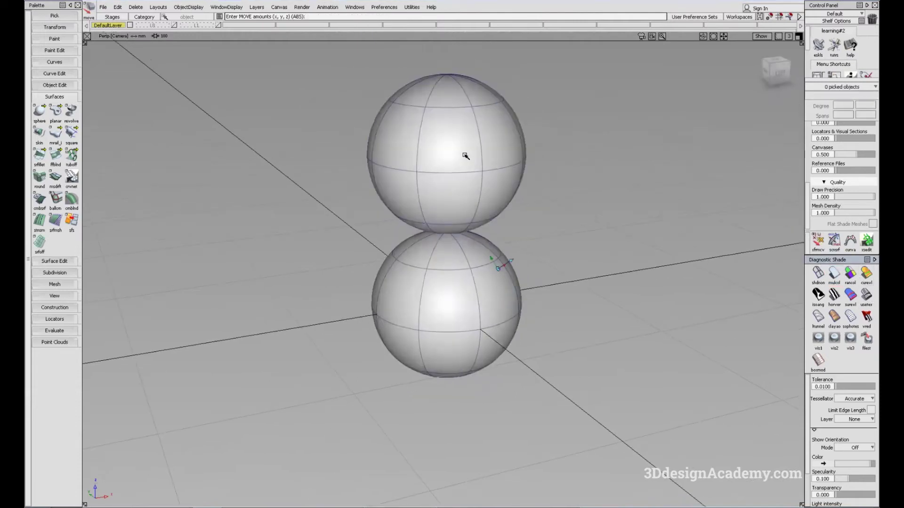
Step: Pick the upper sphere and scale it down so it is smaller than the lower one while still touching it
left_click(466, 156)
middle_click_drag(520, 229, 546, 231, "ctrl+shift")
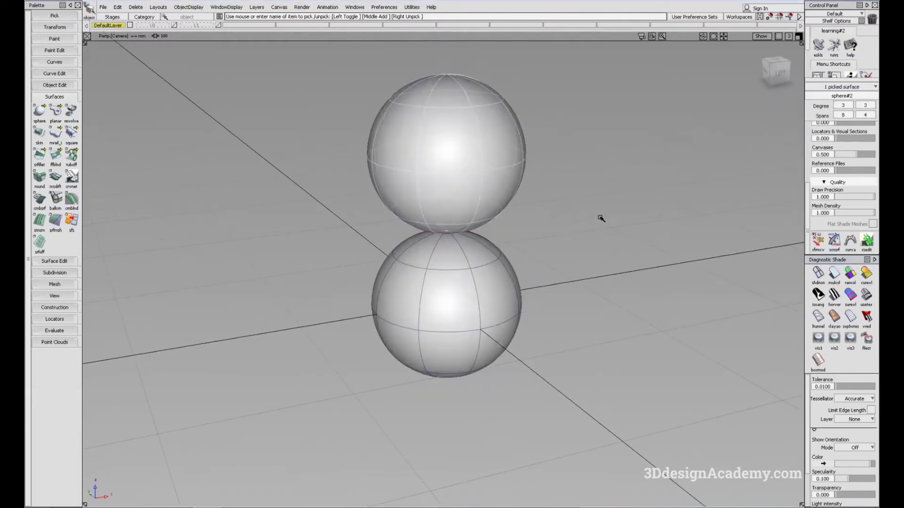
left_click_drag(601, 218, 520, 317)
left_click(504, 278)
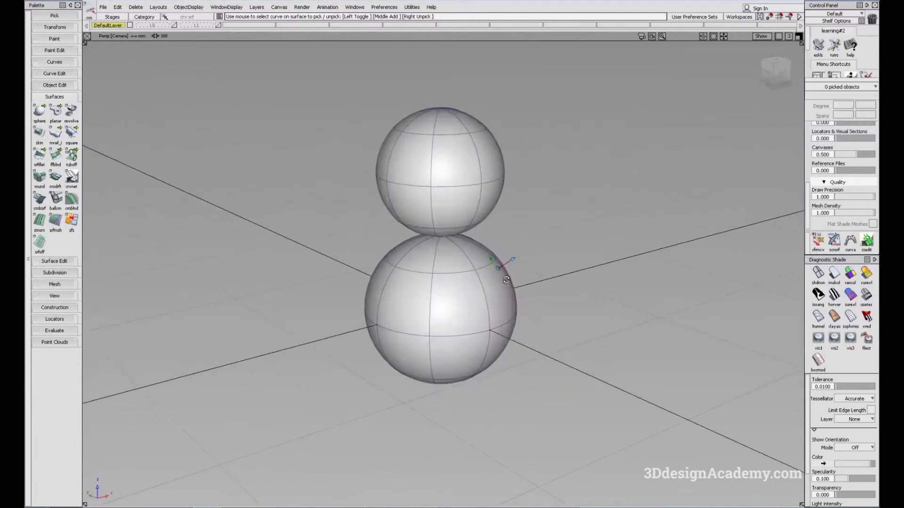
middle_click_drag(502, 264, 486, 274, "alt+shift")
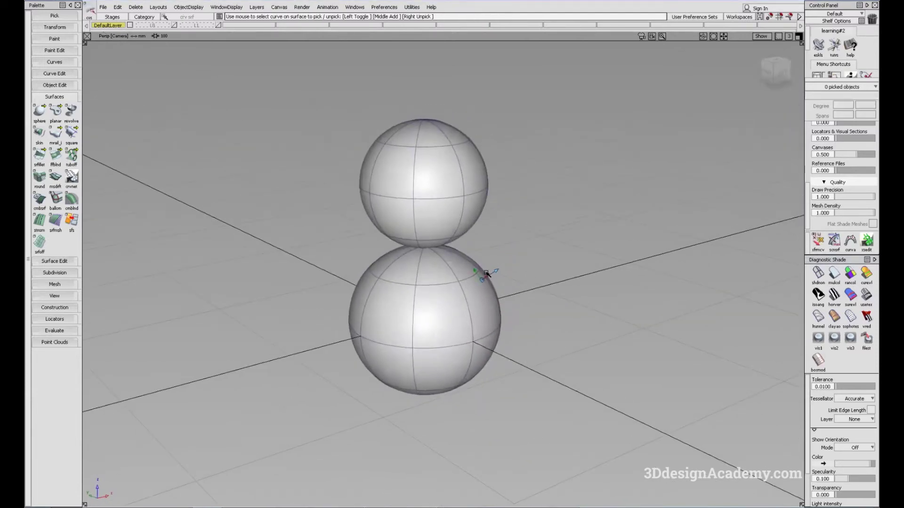
Step: Pick the upper sphere, copy it and paste a duplicate
left_click(118, 7)
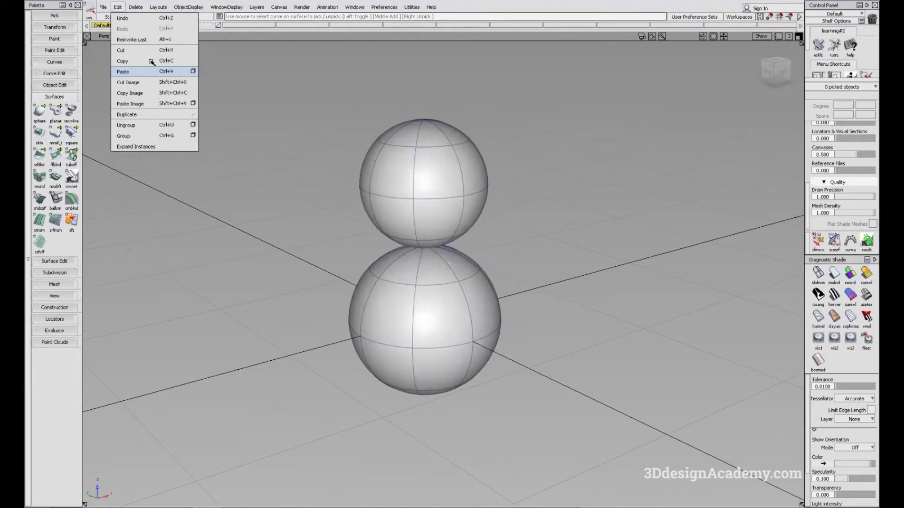
left_click(486, 263)
left_click_drag(480, 278, 442, 221, "alt+shift")
left_click_drag(443, 214, 442, 284, "ctrl+shift")
left_click(443, 278)
middle_click_drag(445, 240, 446, 280, "alt+shift")
left_click_drag(445, 280, 443, 255, "alt+shift")
left_click(448, 208)
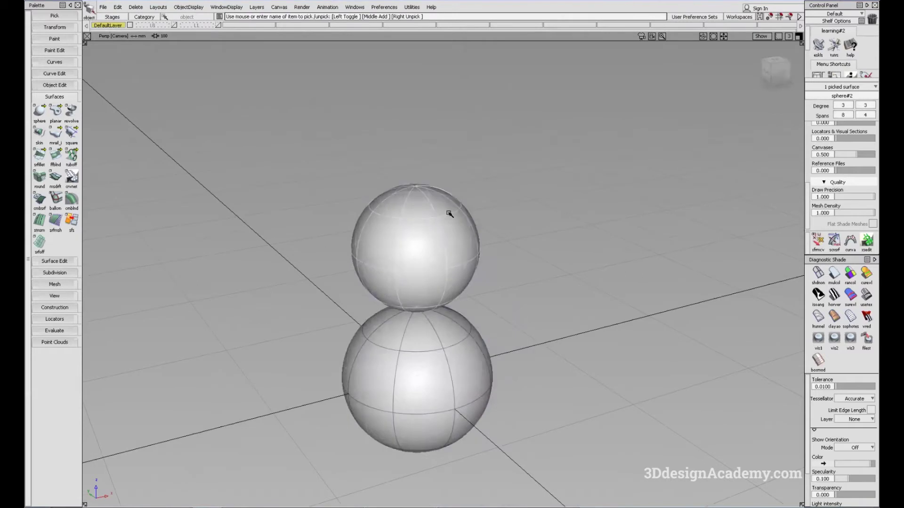
key("ctrl+c")
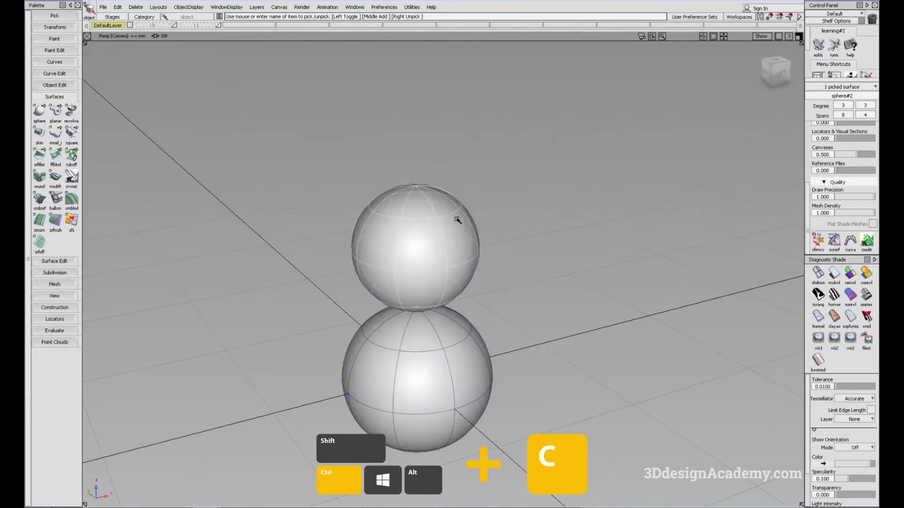
key("ctrl+v")
Step: Move the pasted sphere up onto the top of the stack and scale it down smaller than the middle sphere
middle_click_drag(424, 254, 432, 220, "ctrl+shift")
left_click_drag(435, 217, 410, 197, "ctrl+alt")
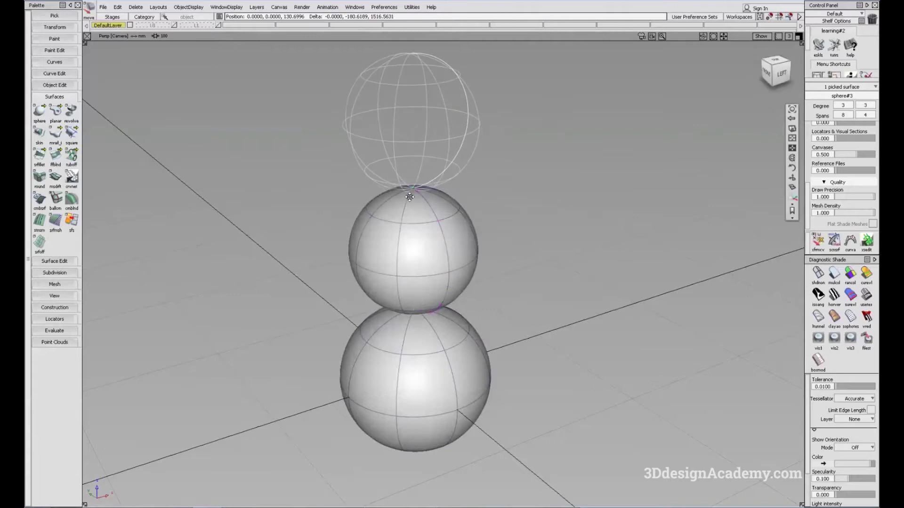
middle_click_drag(491, 184, 529, 208, "alt+shift")
left_click_drag(530, 207, 527, 209)
left_click_drag(551, 309, 551, 266, "ctrl+shift")
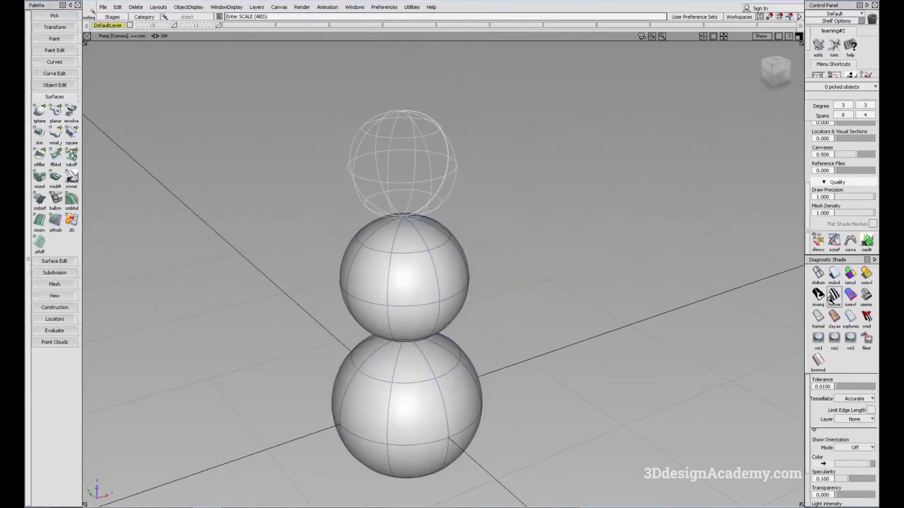
Step: Shade the topmost sphere, toggling the surface curves off to view the three-sphere stack and back on
key("ctrl+t")
left_click(834, 274)
right_click_drag(579, 294, 519, 292, "alt+shift")
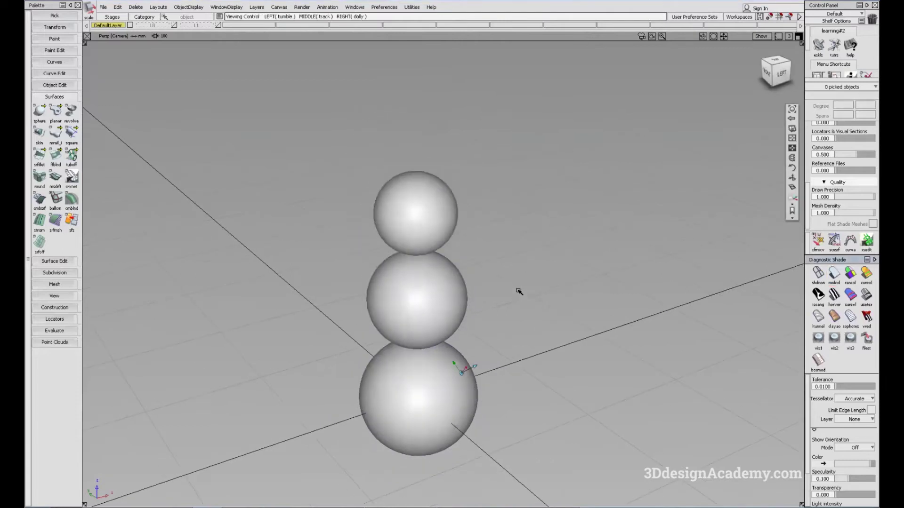
mouse_move(518, 293)
left_mouse_down("alt+shift")
mouse_move(292, 260)
mouse_move(533, 257)
mouse_move(462, 272)
mouse_move(466, 310)
mouse_move(416, 277)
left_mouse_up("alt+shift")
key("ctrl+t")
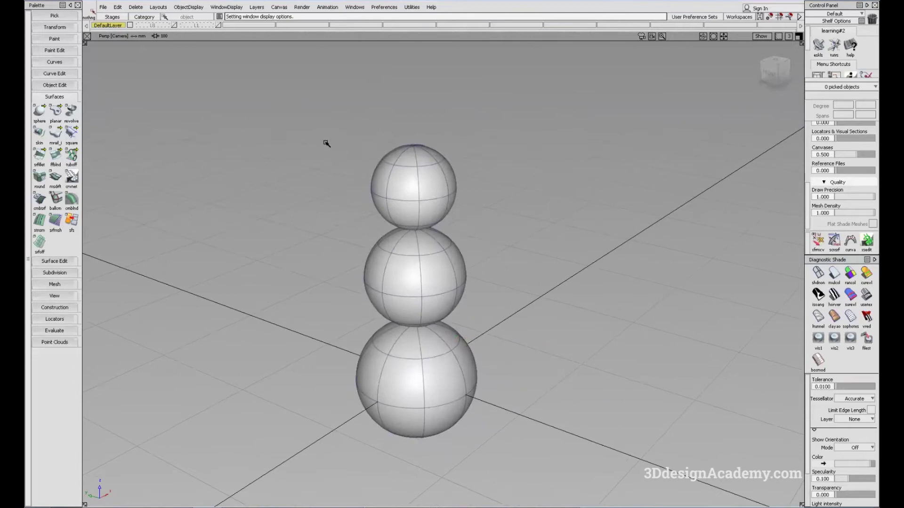
Step: Pick all three stacked spheres and delete them
left_click_drag(327, 143, 338, 221, "ctrl+shift")
left_click_drag(358, 152, 529, 401)
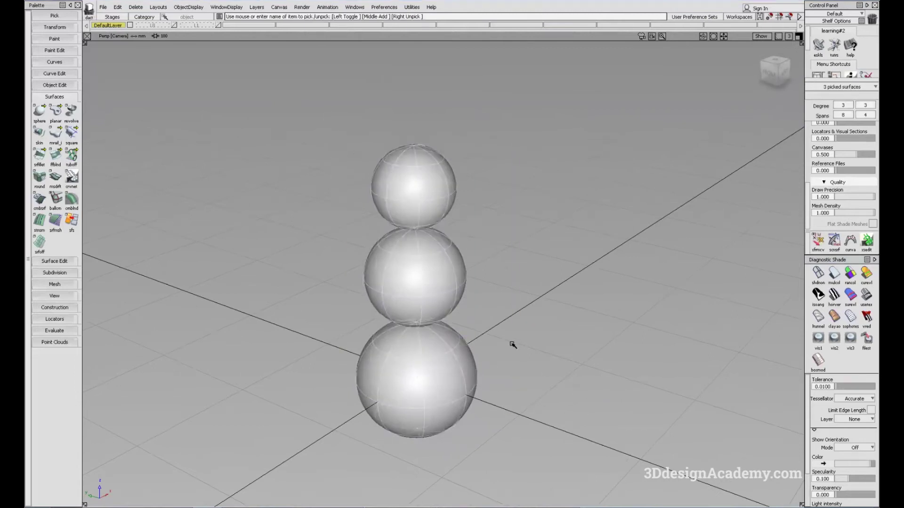
key("Delete")
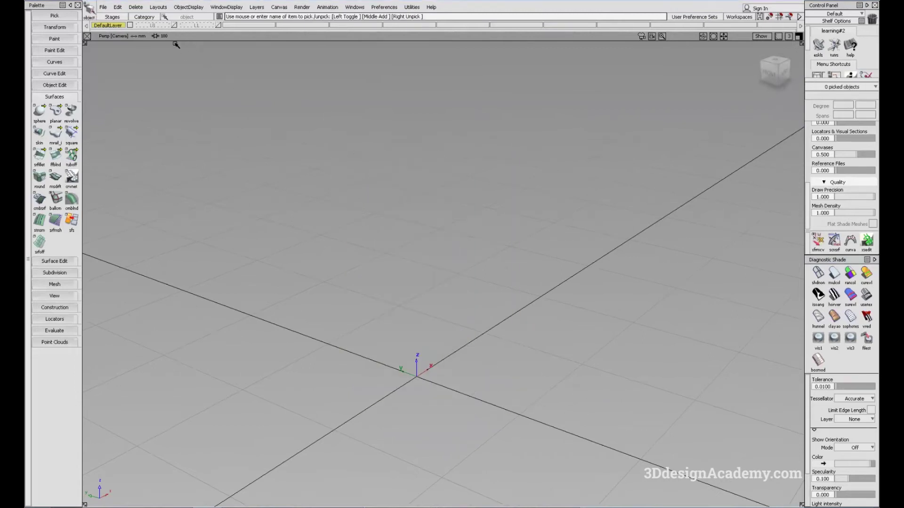
Step: Show the layer containing the half car body and turn on that layer's symmetry
left_click(175, 25)
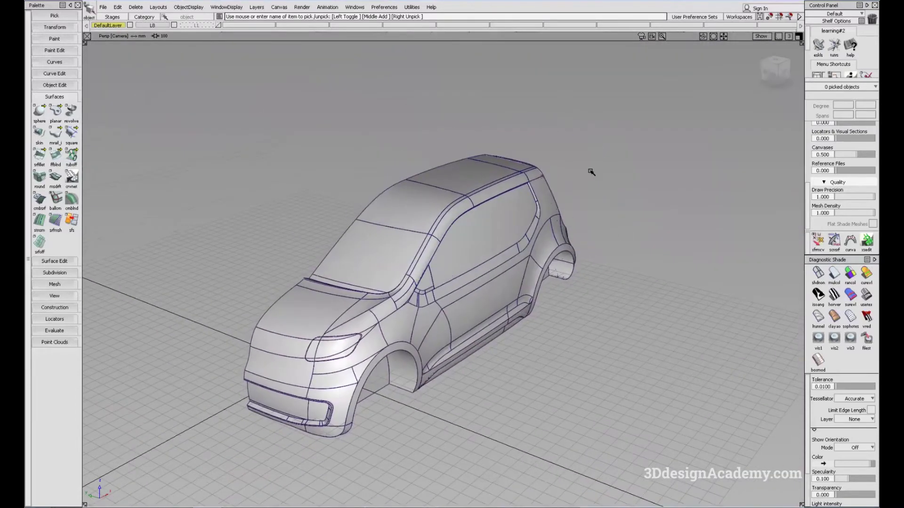
left_click_drag(589, 171, 573, 228, "alt+shift")
left_click_drag(654, 196, 512, 303, "alt+shift")
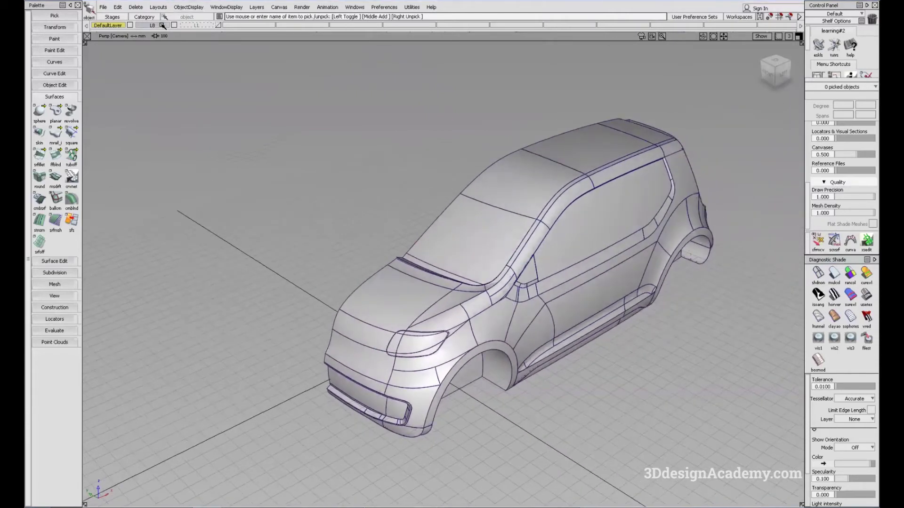
left_click_drag(163, 25, 163, 64)
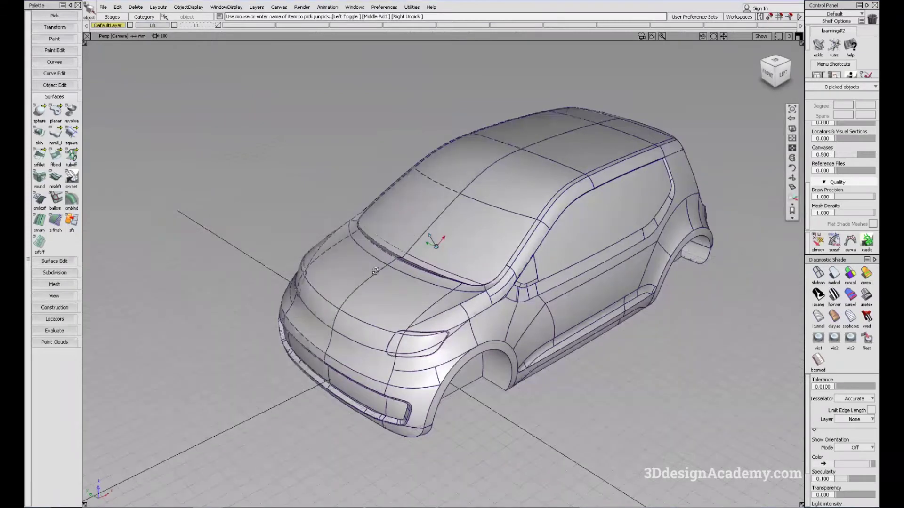
Step: Examine the symmetric car body from several angles, comparing the modelled half with its reflected half
left_click_drag(376, 271, 430, 289, "alt+shift")
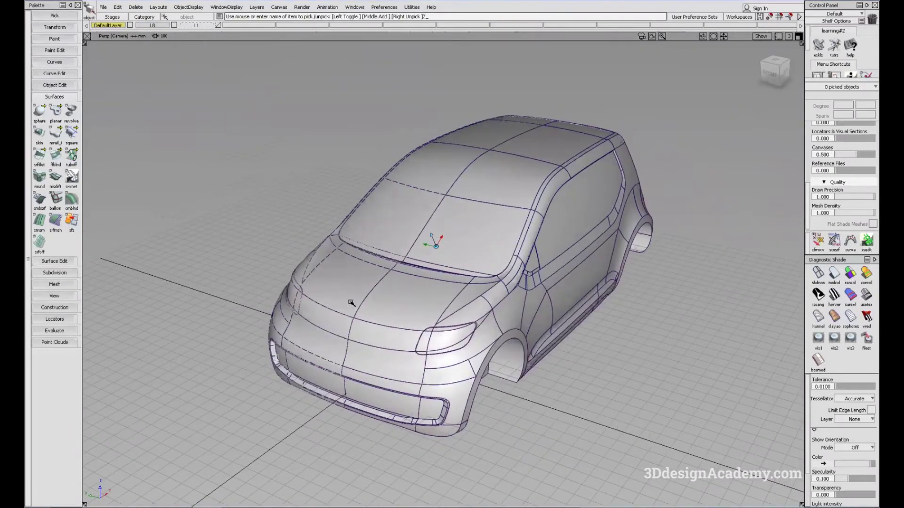
left_click_drag(361, 340, 299, 258, "alt+shift")
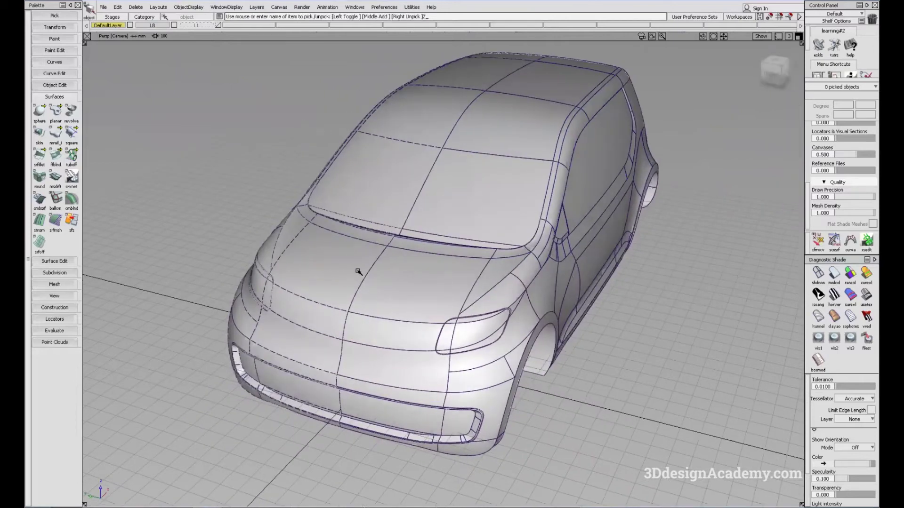
left_click_drag(355, 267, 460, 279, "alt+shift")
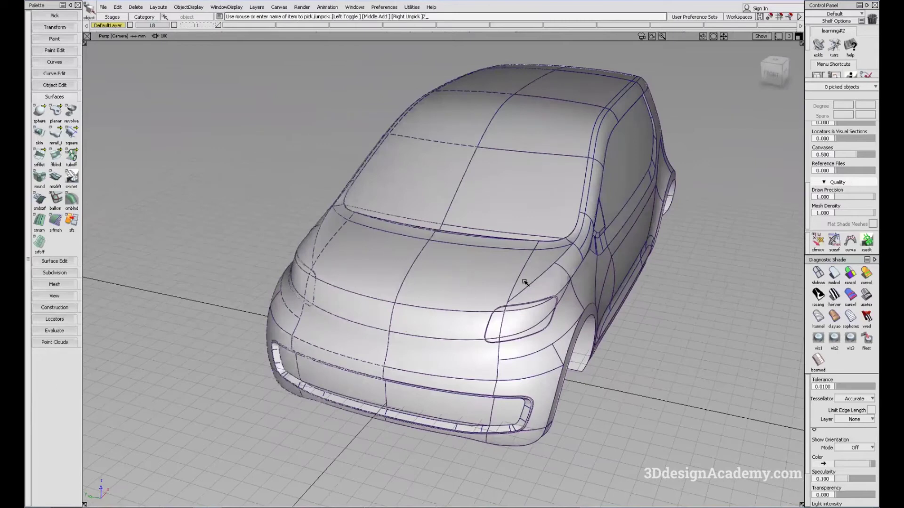
left_click_drag(529, 282, 436, 259, "alt+shift")
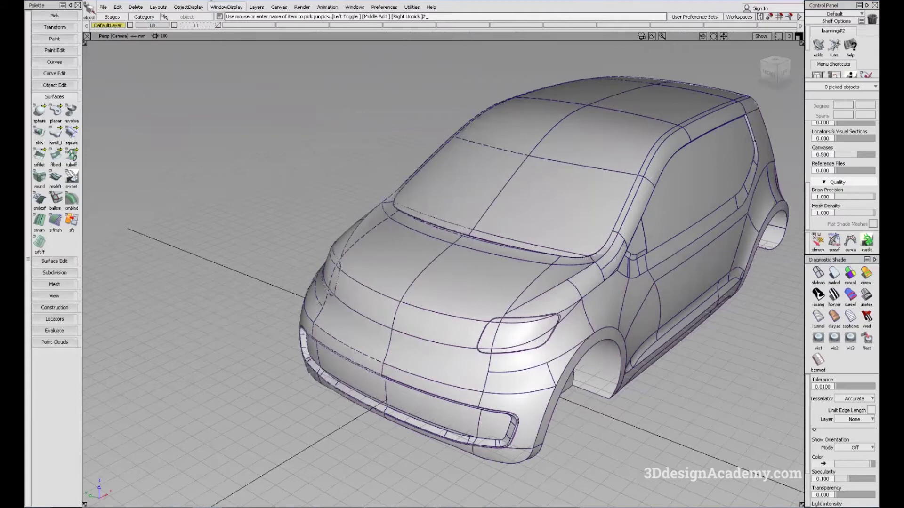
left_click_drag(531, 188, 525, 146, "alt+shift")
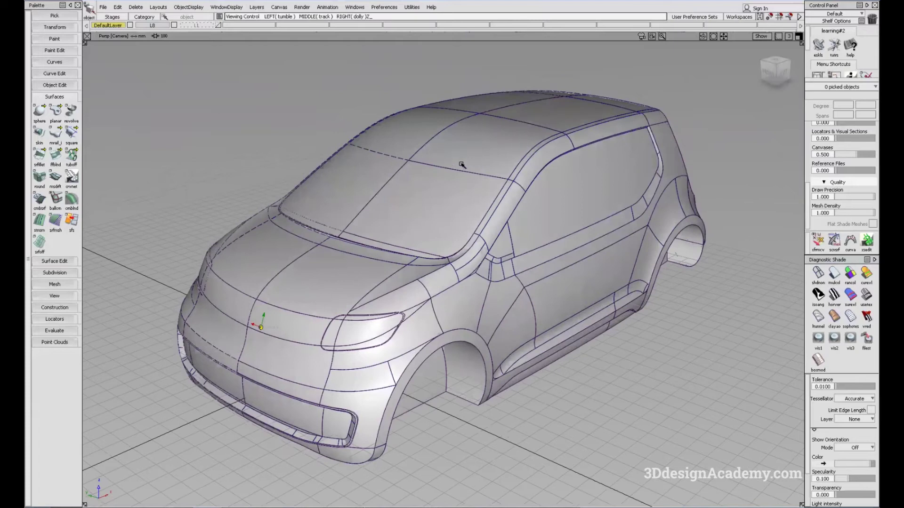
left_click_drag(665, 203, 574, 149, "alt+shift")
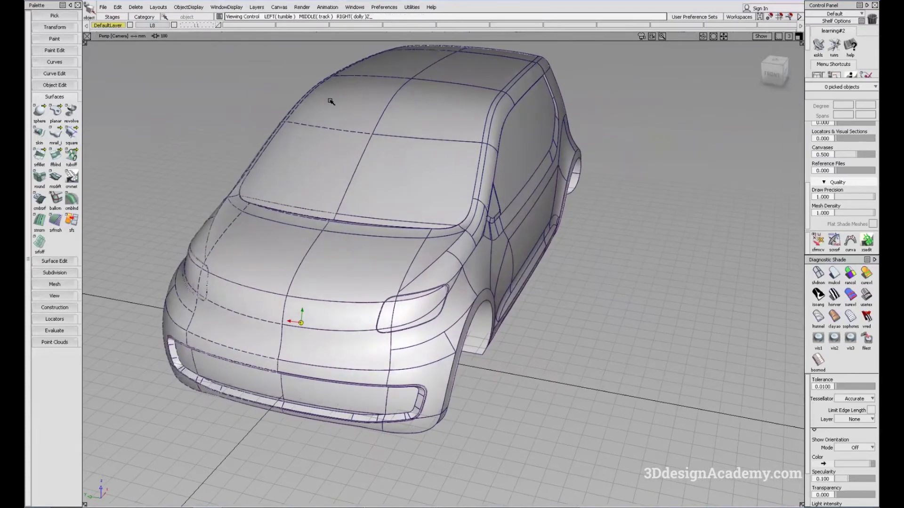
left_click_drag(332, 111, 619, 153, "alt+shift")
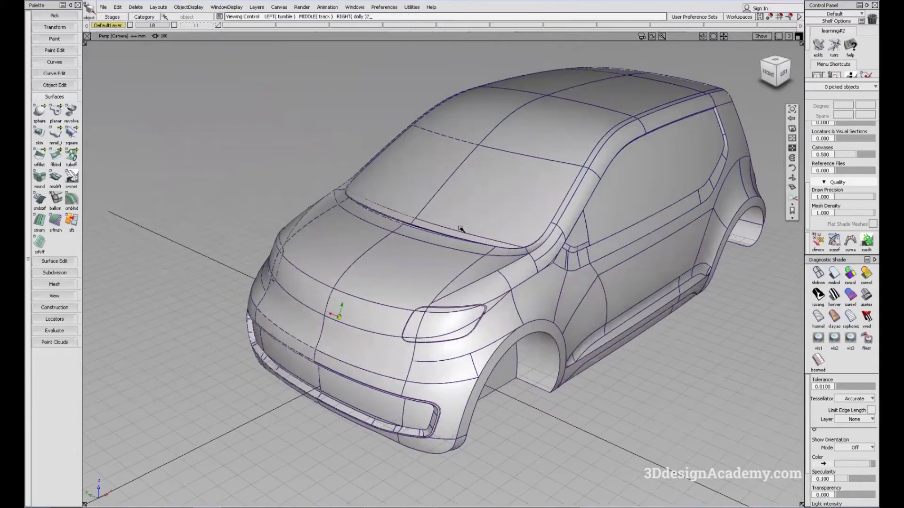
left_click_drag(460, 228, 414, 212, "alt+shift")
Step: Turn off the car layer's symmetry and leave the layer visible so only the modelled half is displayed
left_click(175, 25)
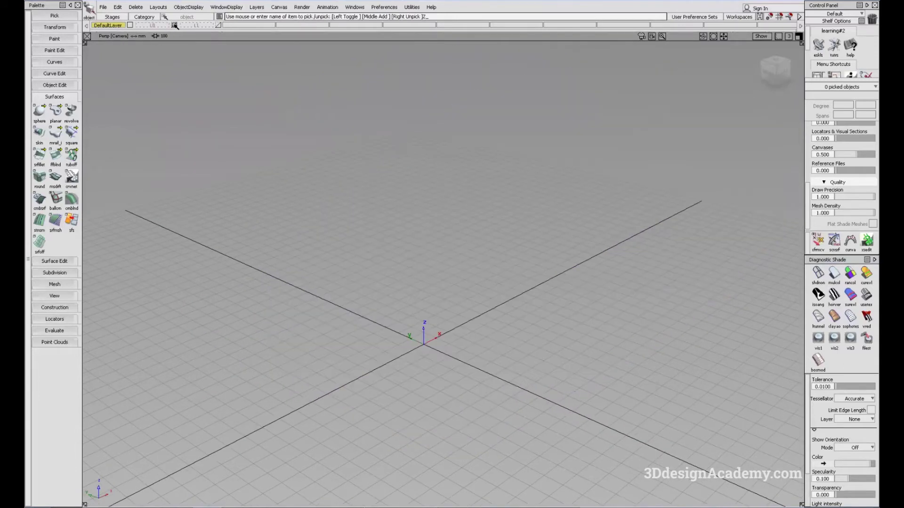
left_click(167, 26)
left_click_drag(165, 26, 170, 66)
right_click_drag(502, 212, 357, 188, "alt+shift")
left_click_drag(358, 189, 321, 159, "alt+shift")
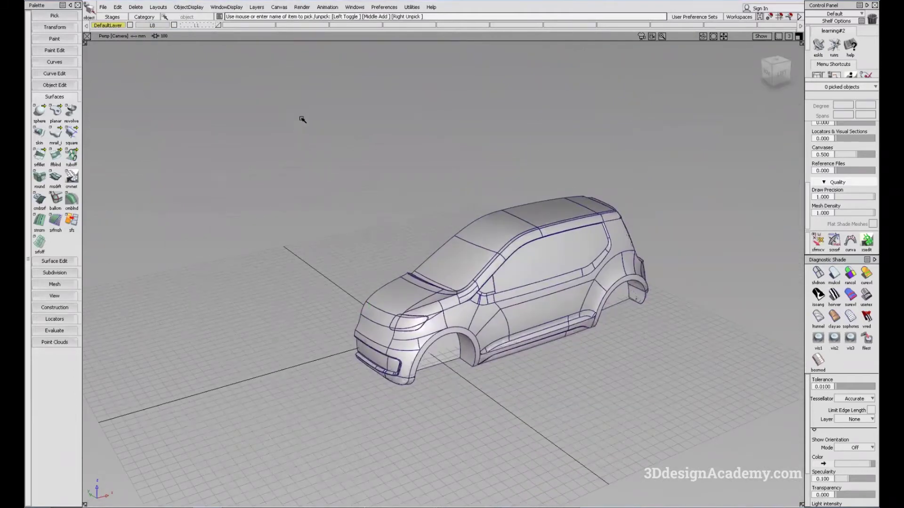
Step: Pick all the half car body surfaces, mirror them across XZ with the Duplicate mirror type, and shade the mirrored half
left_click_drag(242, 96, 786, 449)
left_click_drag(363, 311, 414, 315, "alt+shift")
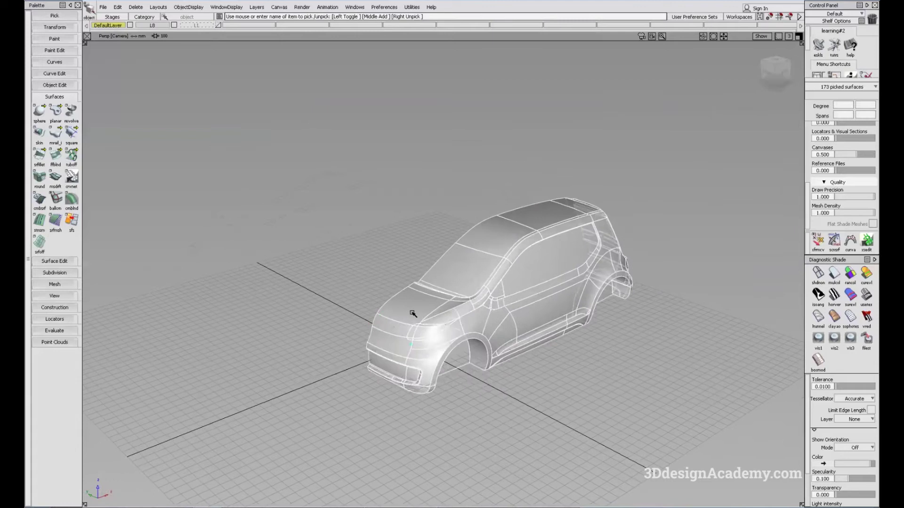
left_click(118, 7)
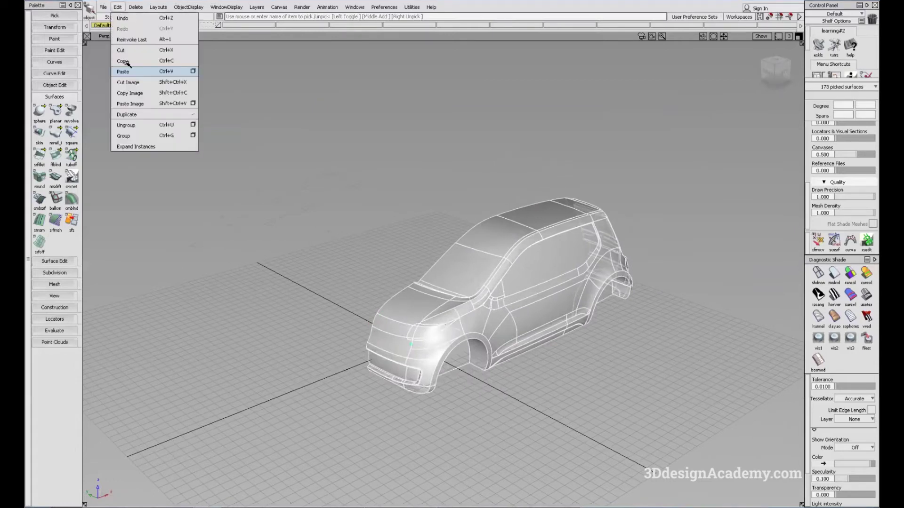
mouse_move(136, 116)
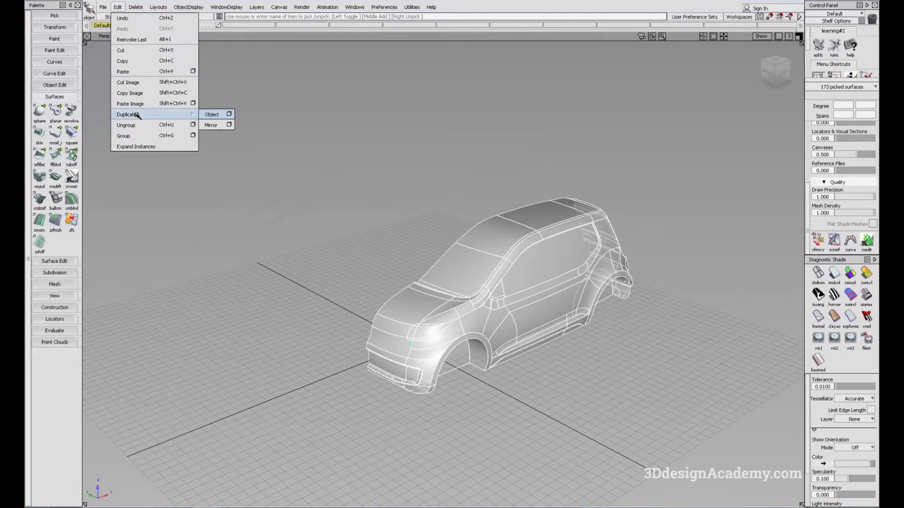
left_click(229, 124)
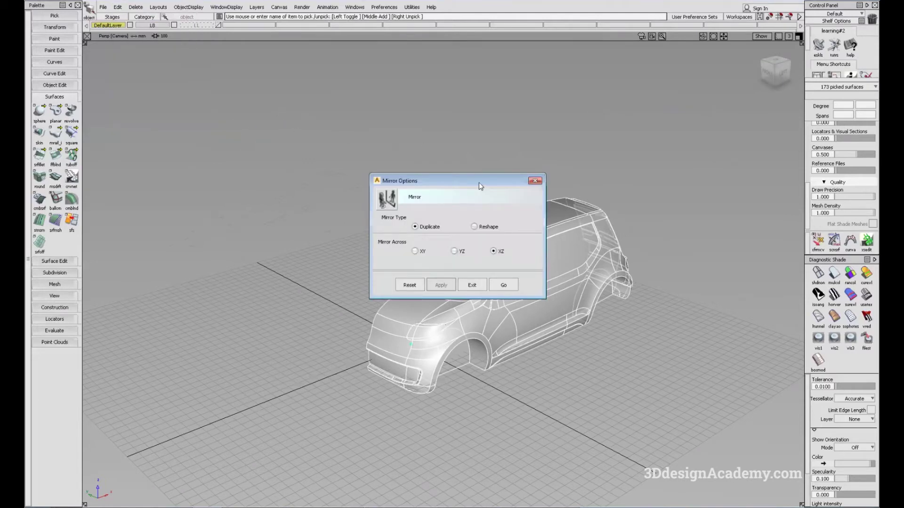
left_click_drag(479, 182, 268, 106)
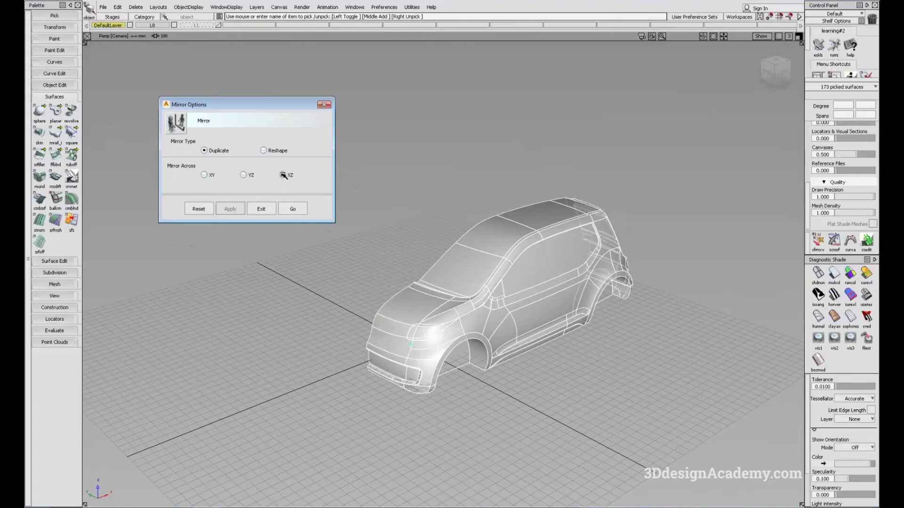
left_click(295, 209)
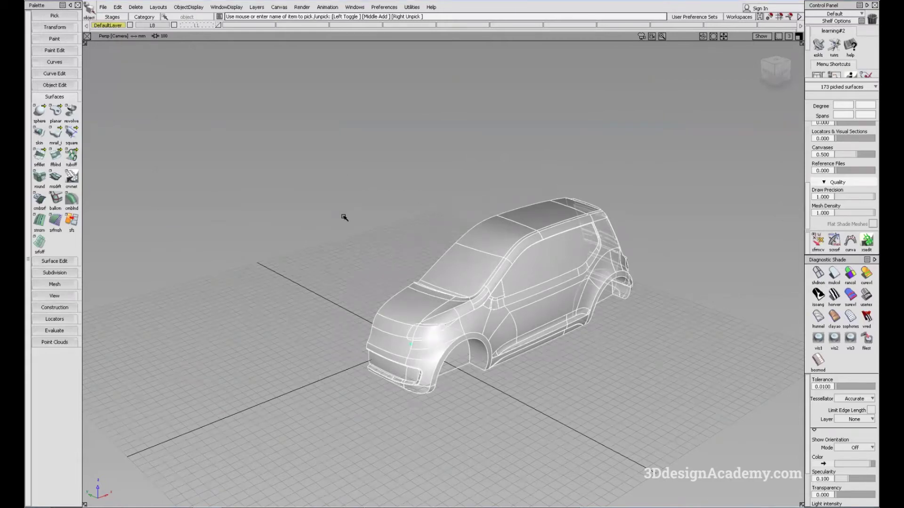
left_click_drag(414, 298, 539, 284, "alt+shift")
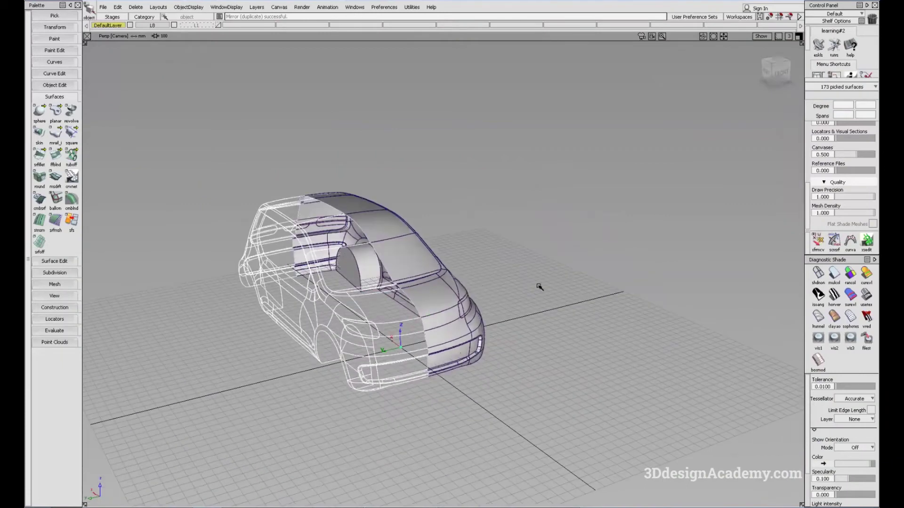
left_click(832, 276)
Step: Examine the completed car body with both halves from the front, the side and above
mouse_move(438, 273)
left_mouse_down("alt+shift")
mouse_move(391, 270)
mouse_move(377, 281)
mouse_move(372, 242)
left_mouse_up("alt+shift")
mouse_move(351, 238)
left_mouse_down("alt+shift")
mouse_move(366, 232)
mouse_move(373, 255)
mouse_move(365, 239)
left_mouse_up("alt+shift")
right_click_drag(366, 238, 355, 240, "alt+shift")
left_click_drag(355, 240, 462, 242, "alt+shift")
right_click_drag(462, 242, 377, 254, "alt+shift")
left_click_drag(377, 255, 198, 278, "alt+shift")
right_click_drag(377, 283, 532, 301, "alt+shift")
left_click_drag(532, 302, 423, 324, "alt+shift")
left_click_drag(424, 325, 312, 129, "ctrl+shift")
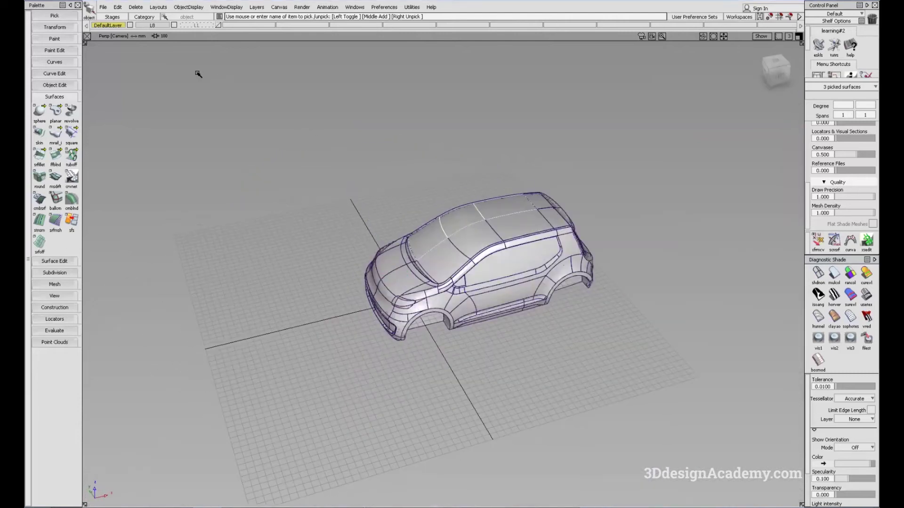
Step: Hide the car body layer and show layer L1 with the half wheel spoke
left_click(174, 25)
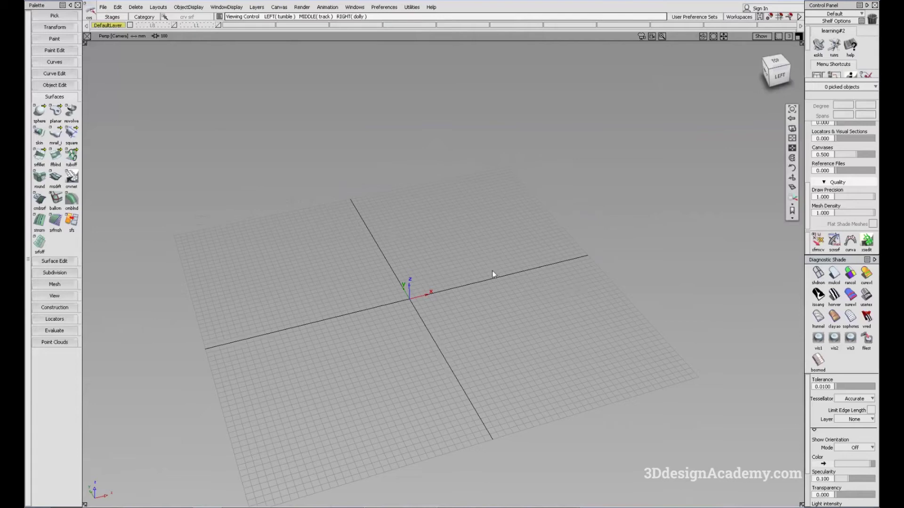
left_click(218, 26)
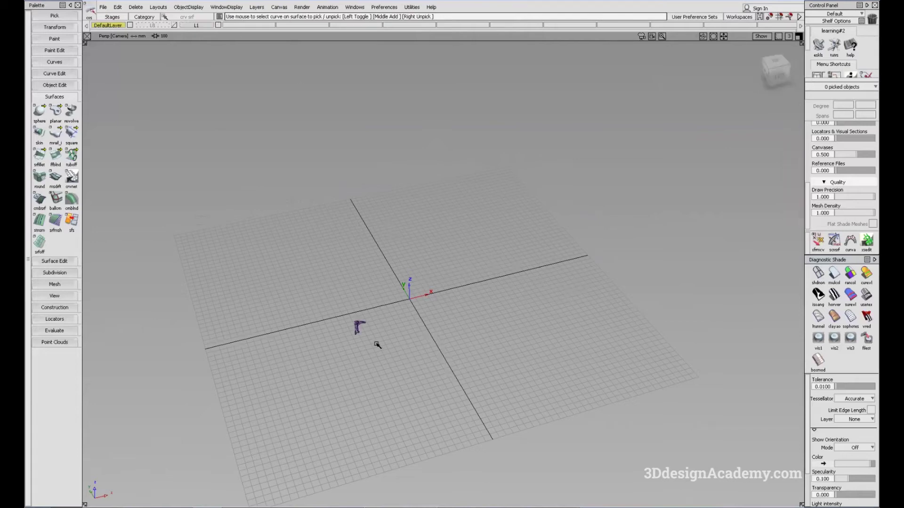
left_click(358, 324, "alt+shift")
right_click_drag(372, 321, 442, 291, "alt+shift")
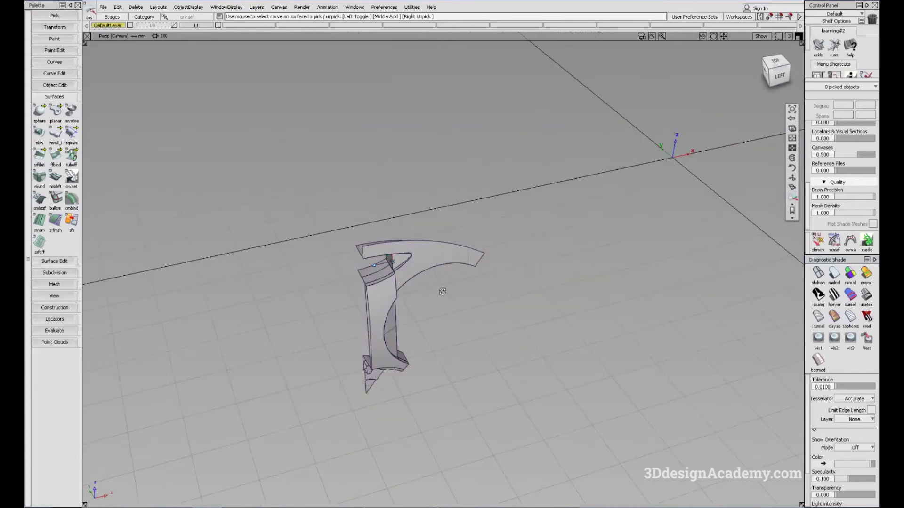
Step: Pick all surfaces of the half wheel spoke
left_click_drag(442, 290, 436, 218, "alt+shift")
key("ctrl+a")
right_click_drag(436, 218, 432, 227, "alt+shift")
left_click_drag(432, 227, 358, 208, "alt+shift")
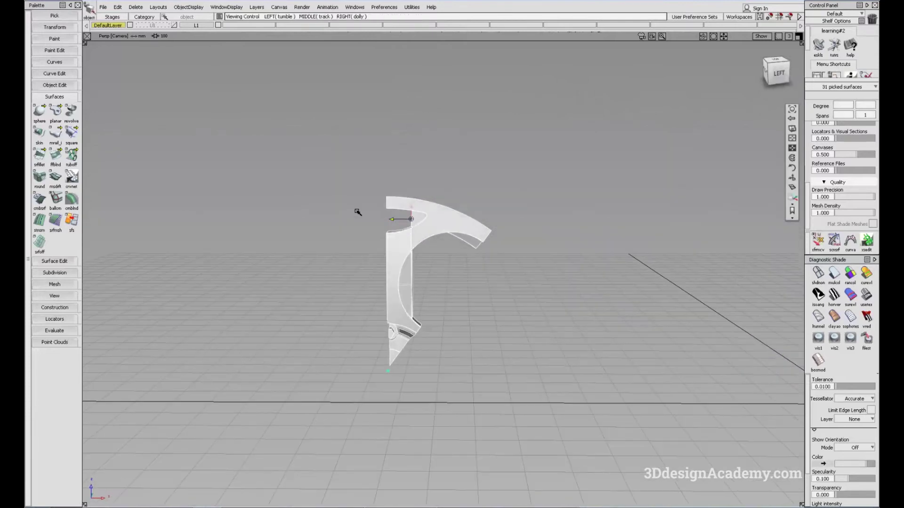
left_click_drag(508, 247, 565, 259, "alt+shift")
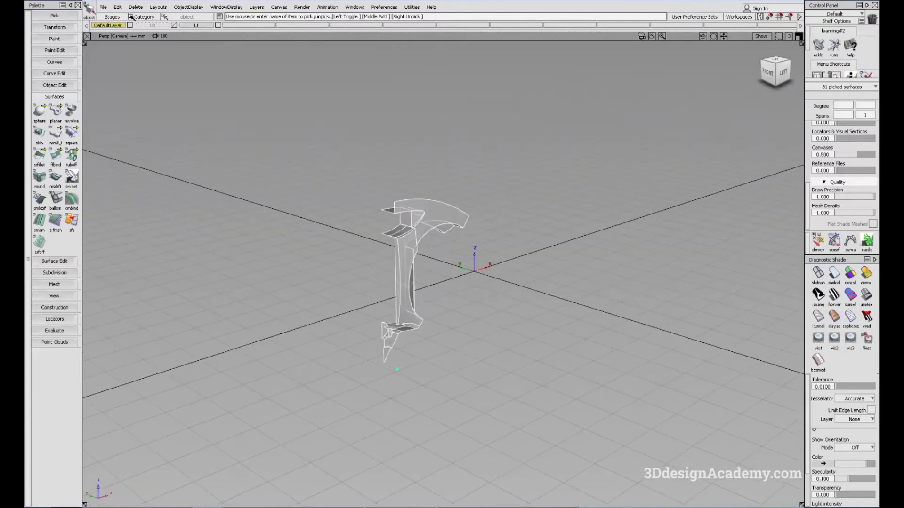
Step: Examine the picked half spoke from several angles to judge its cut side against the coordinate axes
left_click(118, 7)
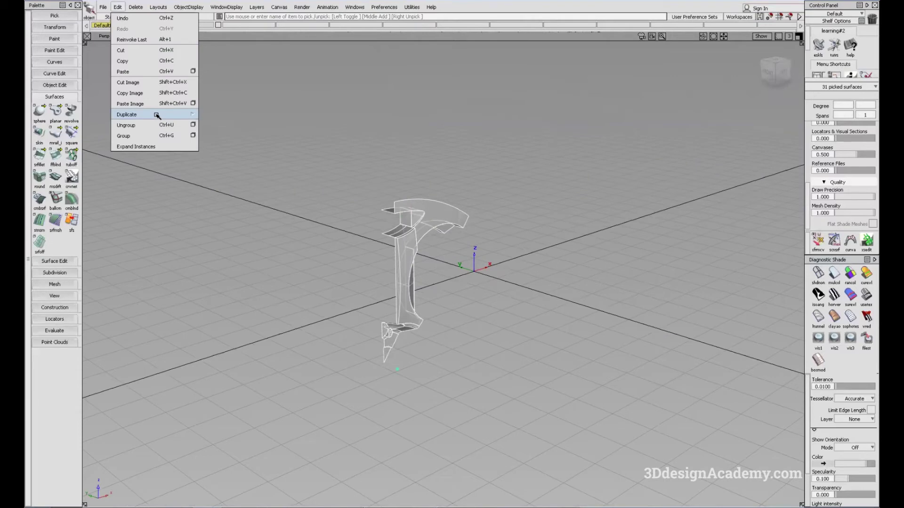
mouse_move(157, 115)
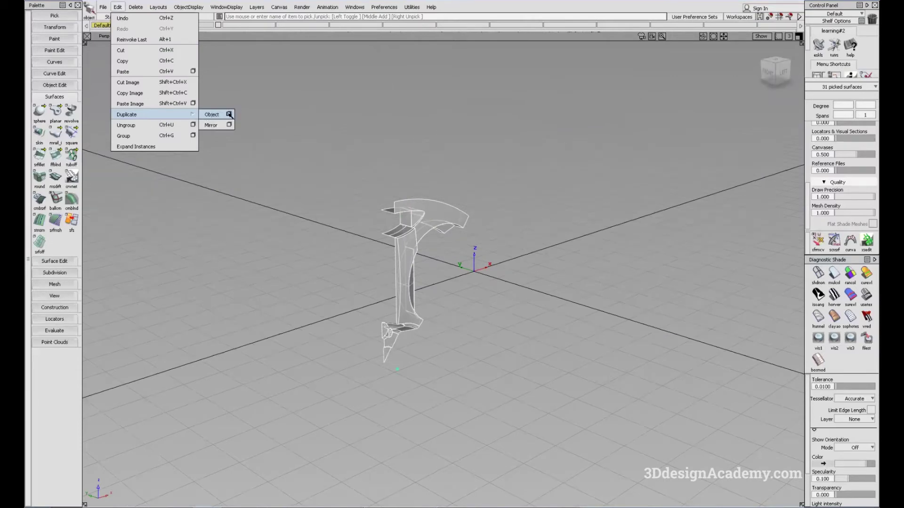
left_click_drag(507, 277, 430, 320, "alt+shift")
left_click_drag(428, 323, 410, 247, "ctrl+shift")
left_click_drag(354, 278, 408, 215, "alt+shift")
left_click(397, 245)
left_click(118, 7)
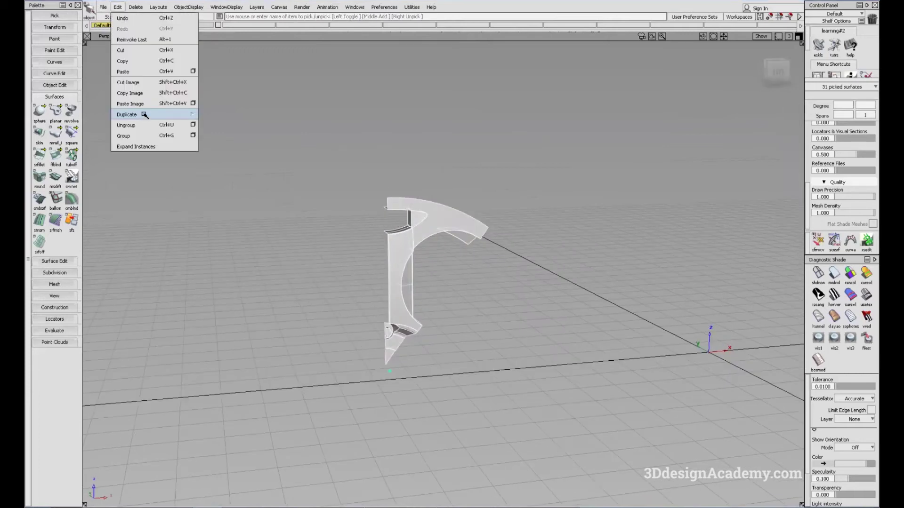
mouse_move(145, 114)
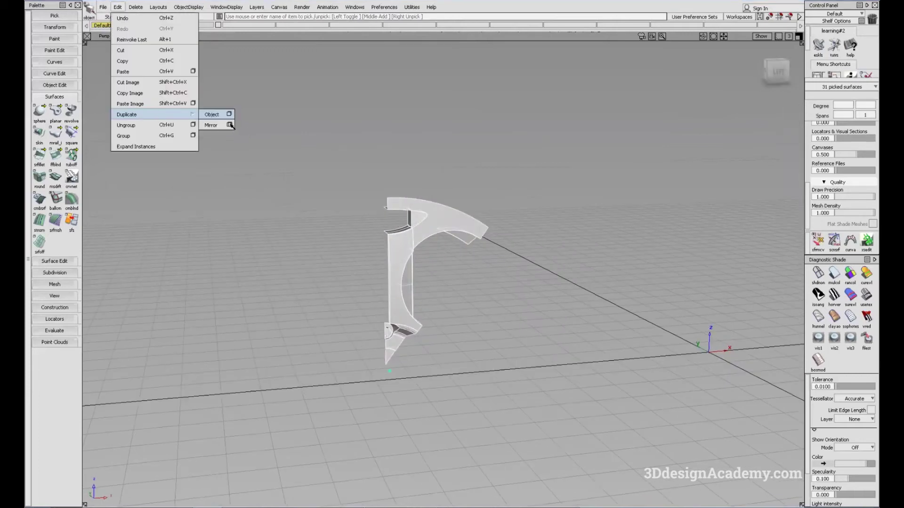
left_click_drag(450, 196, 443, 249, "alt+shift")
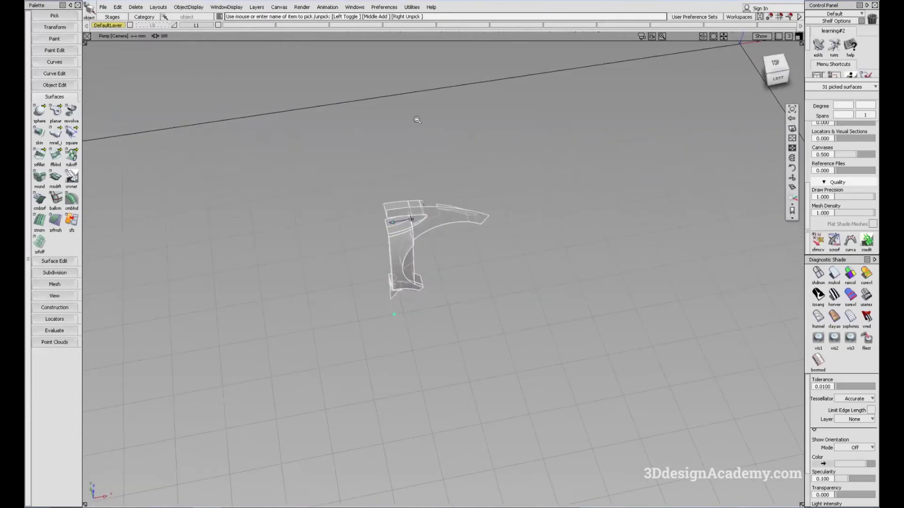
right_click_drag(417, 119, 397, 124, "alt+shift")
right_click_drag(411, 218, 432, 202, "alt+shift")
left_click_drag(431, 202, 388, 173, "alt+shift")
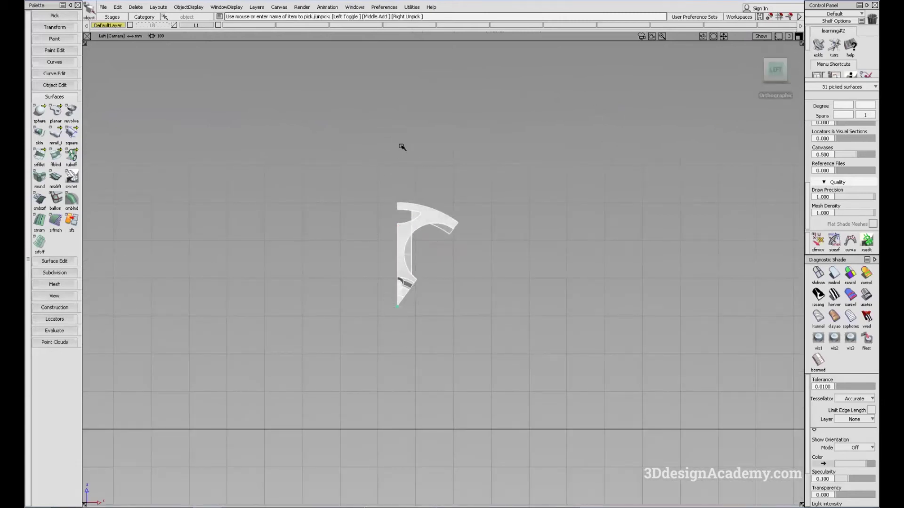
left_click_drag(402, 147, 421, 174, "alt+shift")
Step: Mirror the picked half spoke across the YZ plane with the Duplicate mirror type
left_click(120, 7)
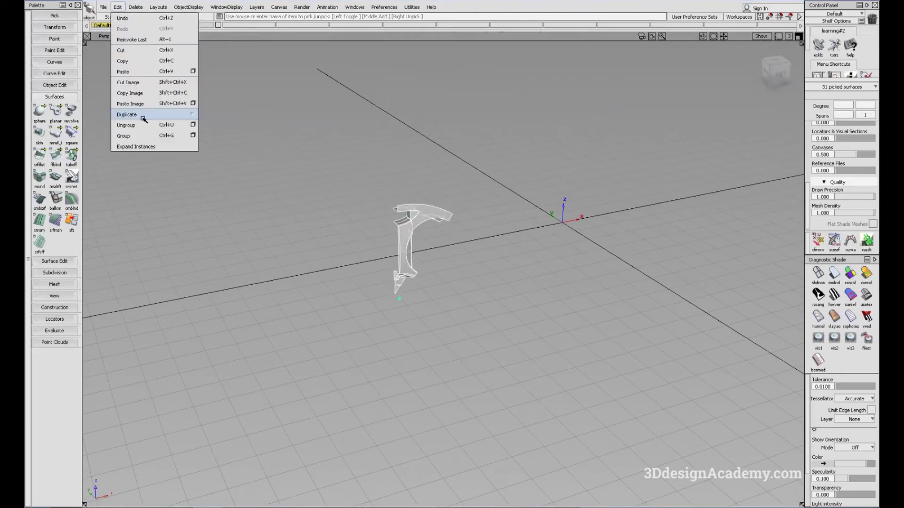
mouse_move(143, 119)
left_click(230, 124)
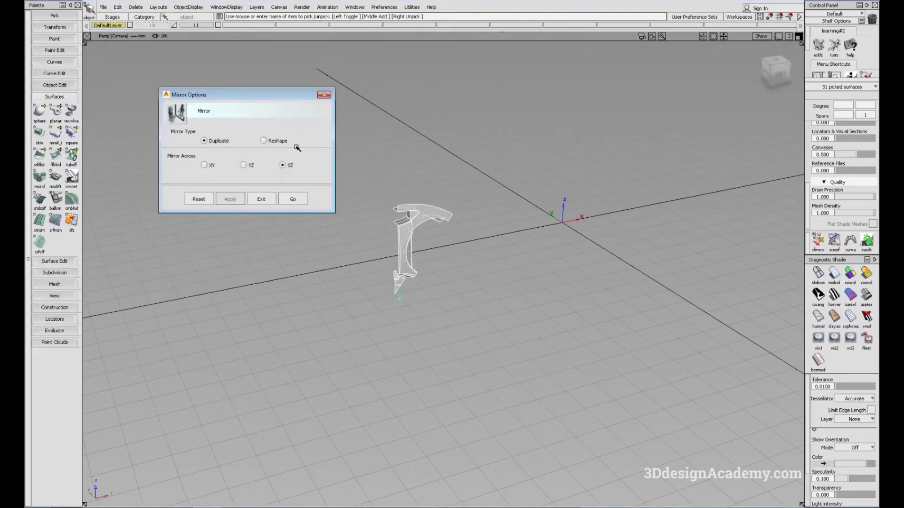
left_click_drag(287, 95, 251, 92)
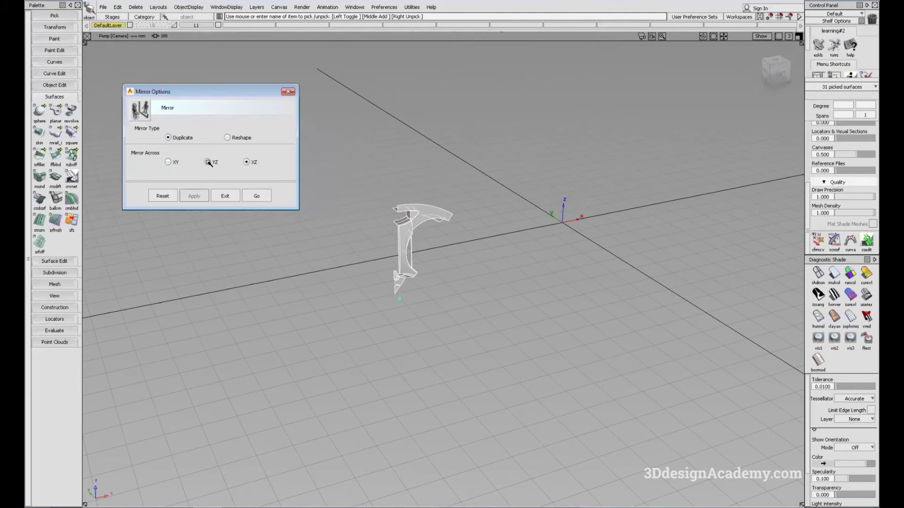
left_click(258, 196)
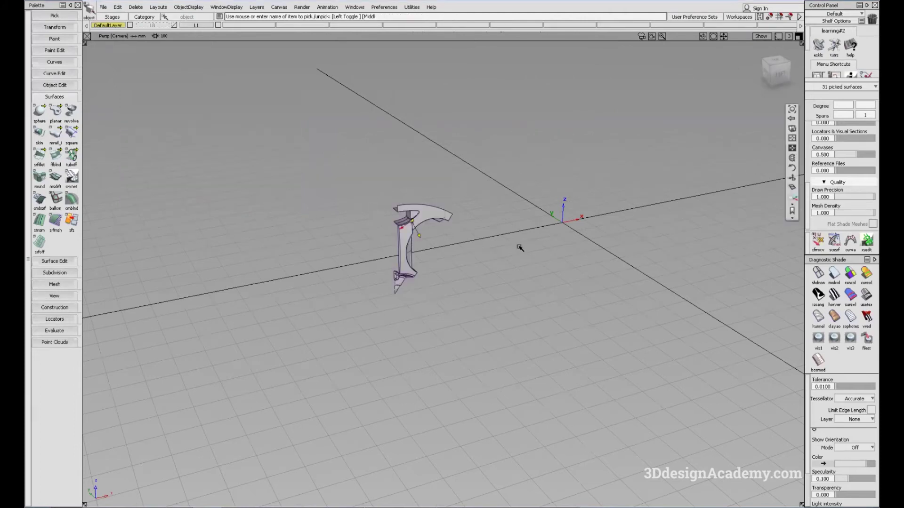
mouse_move(519, 247)
right_mouse_down("alt+shift")
mouse_move(505, 262)
mouse_move(508, 255)
right_mouse_up("alt+shift")
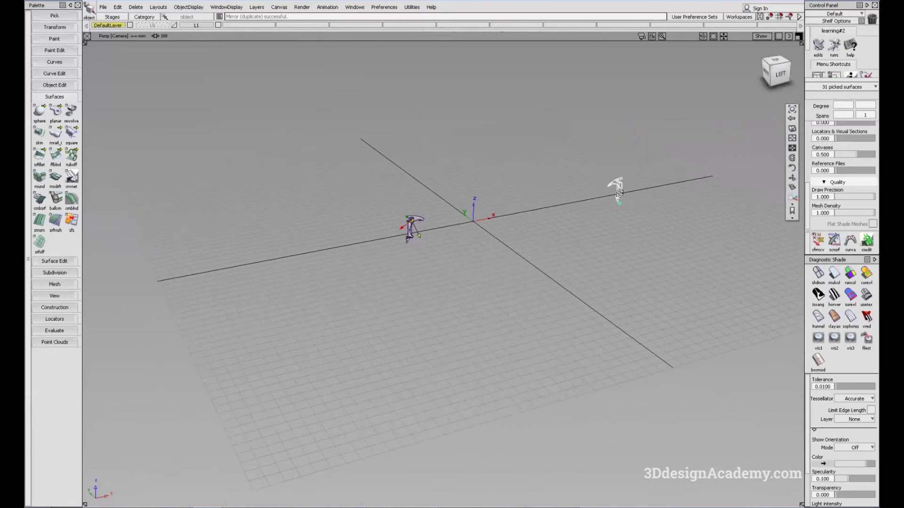
left_click_drag(619, 193, 464, 195, "alt+shift")
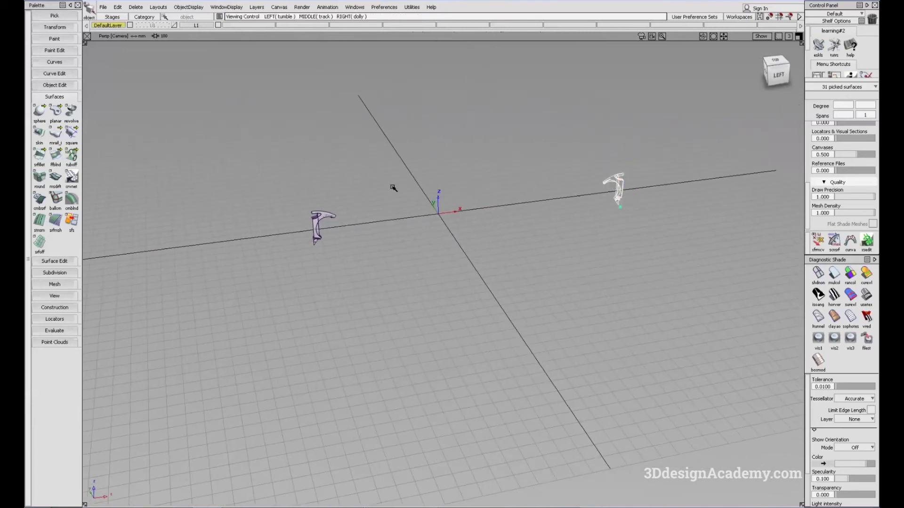
Step: Move the mirrored half spoke by its pivot so its tip snaps onto the tip of the original half
left_click_drag(614, 193, 546, 184, "alt+shift")
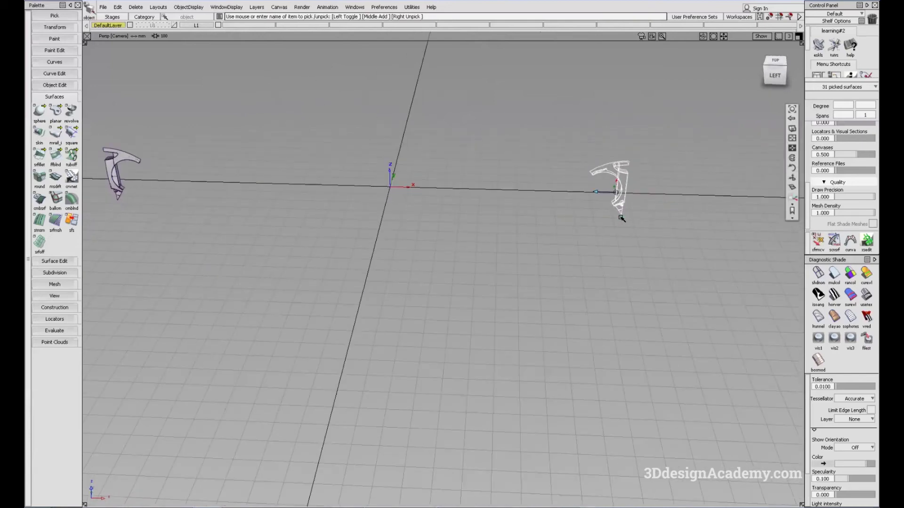
left_click_drag(621, 219, 631, 217, "alt+shift")
right_click_drag(622, 217, 664, 207, "alt+shift")
right_click_drag(624, 250, 594, 234, "alt+shift")
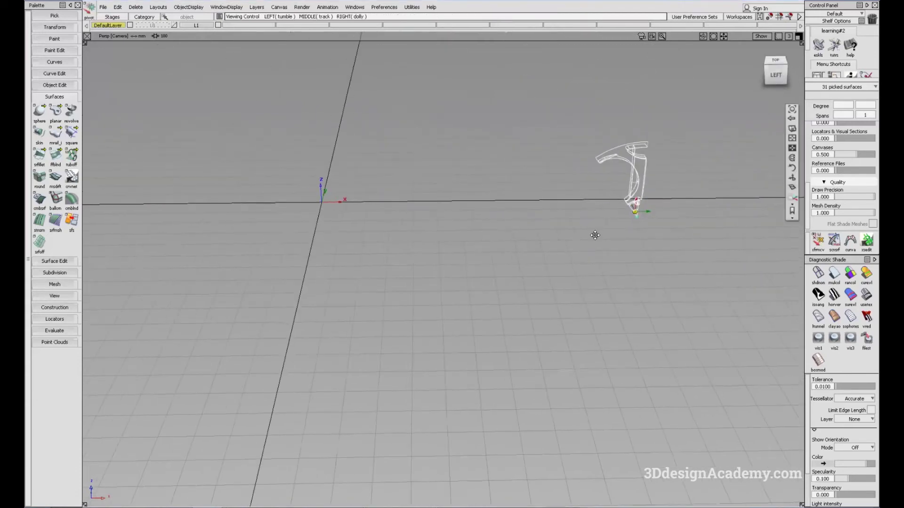
left_click_drag(593, 234, 381, 220, "alt+shift")
middle_click_drag(320, 200, 266, 262, "ctrl+shift")
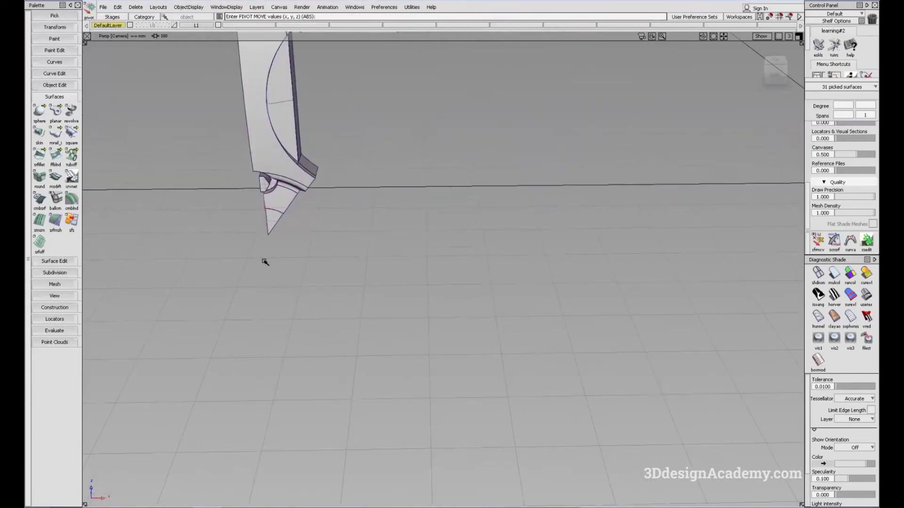
left_click(265, 219)
right_click_drag(302, 233, 278, 202, "alt+shift")
middle_click_drag(277, 202, 376, 242, "alt+shift")
left_click_drag(431, 285, 434, 193, "ctrl+shift")
Step: Shade the mirrored half spoke and pick the surfaces of both halves
left_click(834, 275)
mouse_move(393, 221)
left_mouse_down("alt+shift")
mouse_move(381, 184)
mouse_move(359, 176)
mouse_move(355, 128)
mouse_move(337, 179)
mouse_move(361, 219)
mouse_move(349, 238)
mouse_move(374, 258)
left_mouse_up("alt+shift")
left_click(358, 174)
left_click(393, 179)
left_click(358, 145)
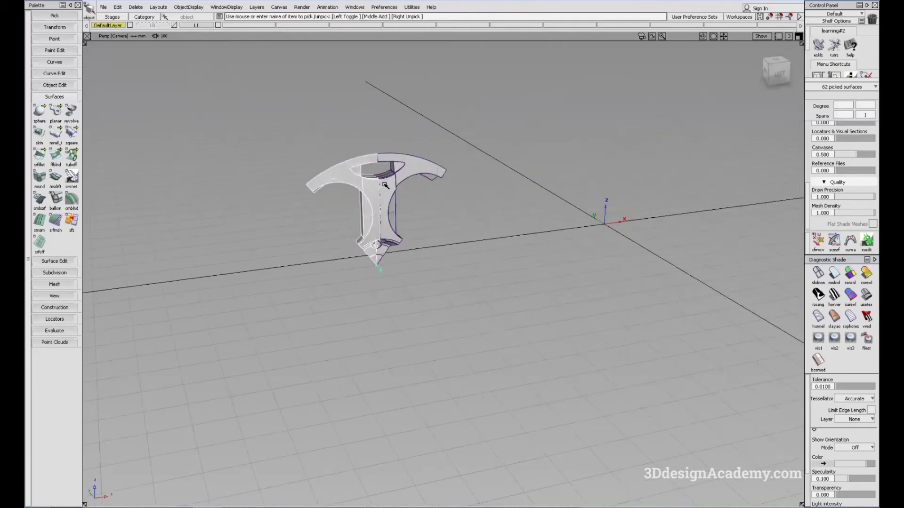
left_click(390, 183)
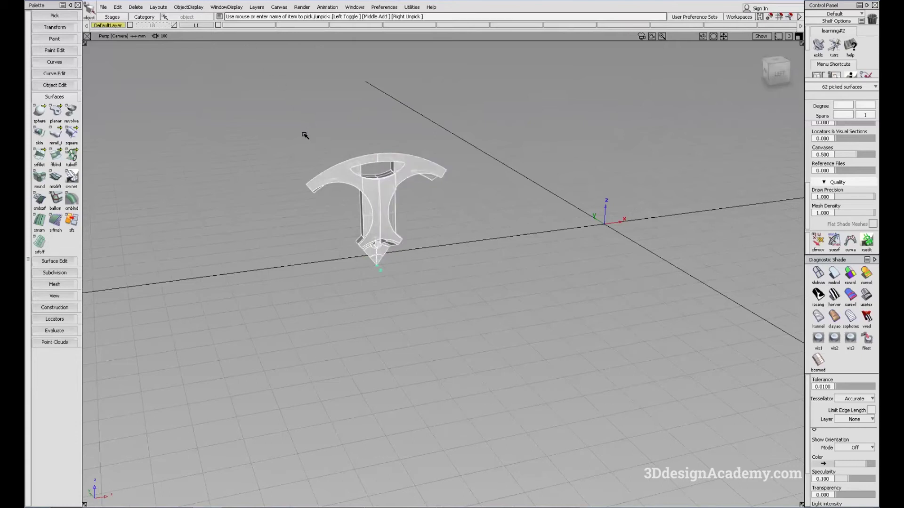
Step: Group the picked surfaces of the complete spoke
key("ctrl+g")
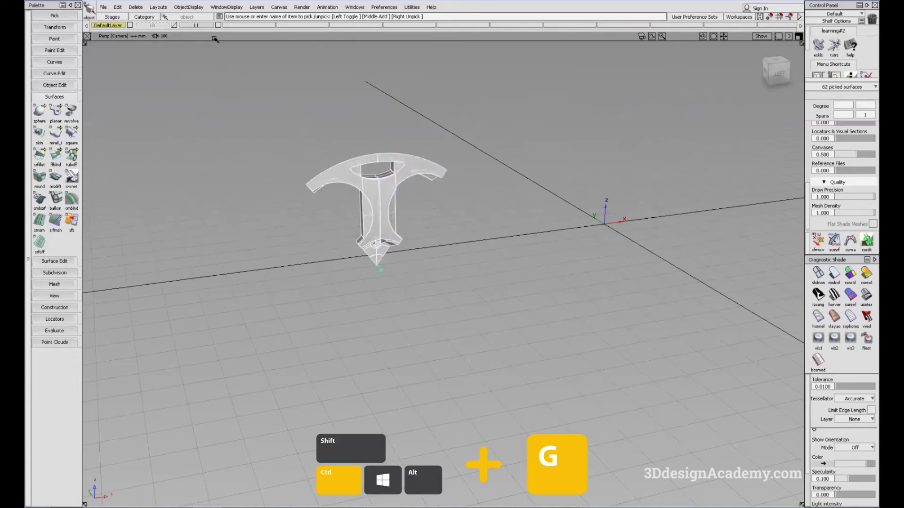
left_click(118, 8)
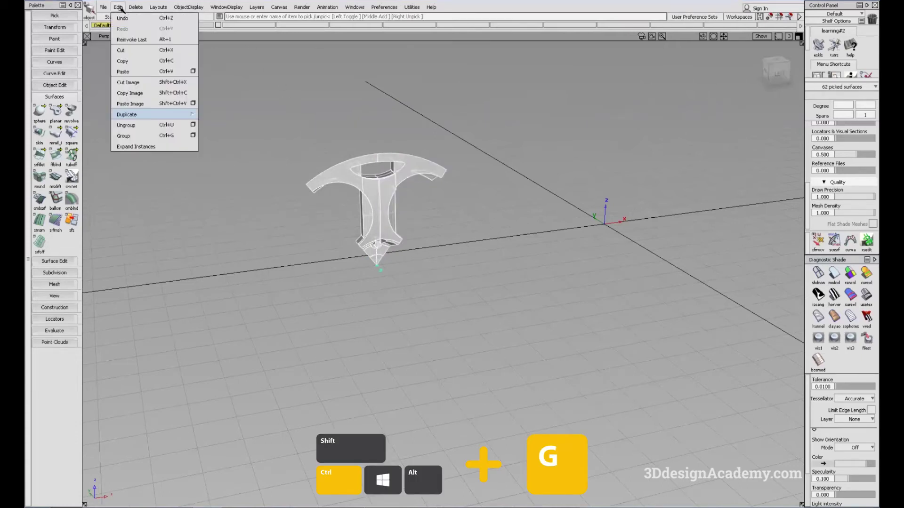
left_click(124, 136)
Step: Snap the spoke group's pivot to the pointed tip at the wheel centre
left_click(382, 242)
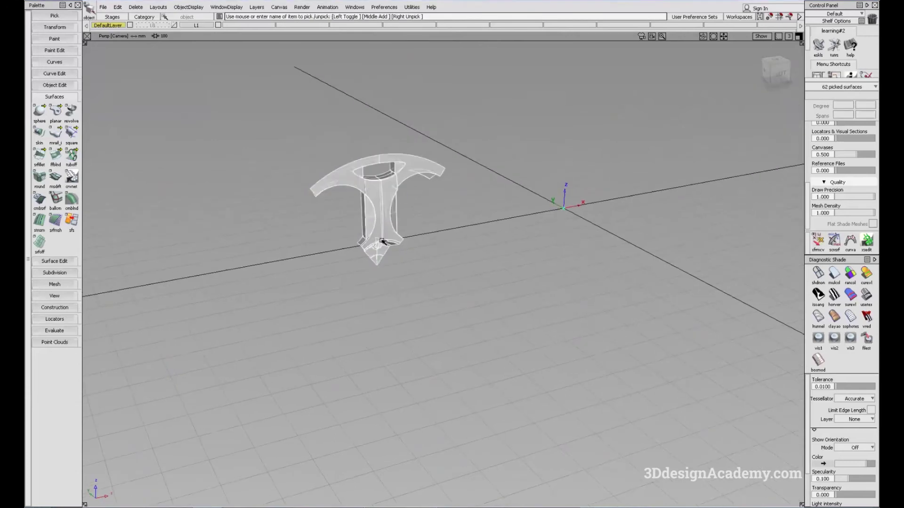
left_click(376, 250, "alt+shift")
left_click_drag(391, 251, 461, 240, "alt+shift")
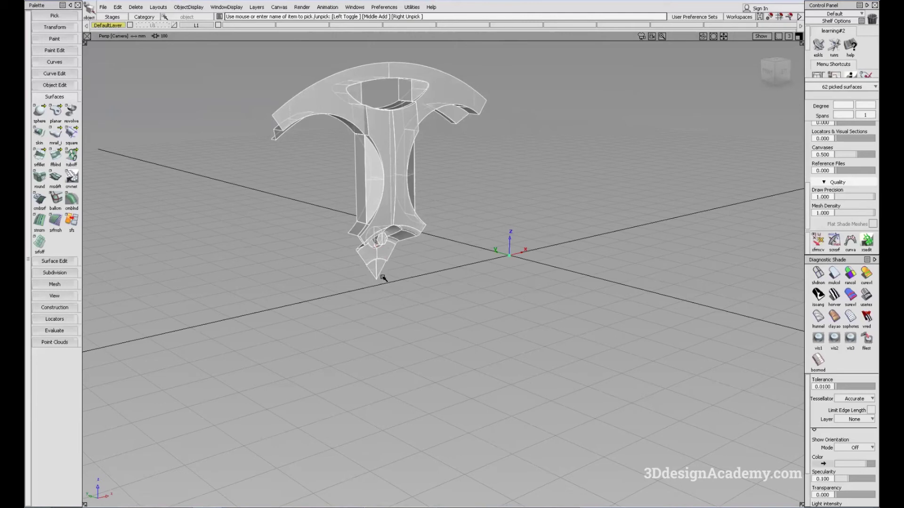
left_click_drag(389, 263, 382, 287, "alt+shift")
middle_click_drag(366, 291, 385, 271, "ctrl+shift")
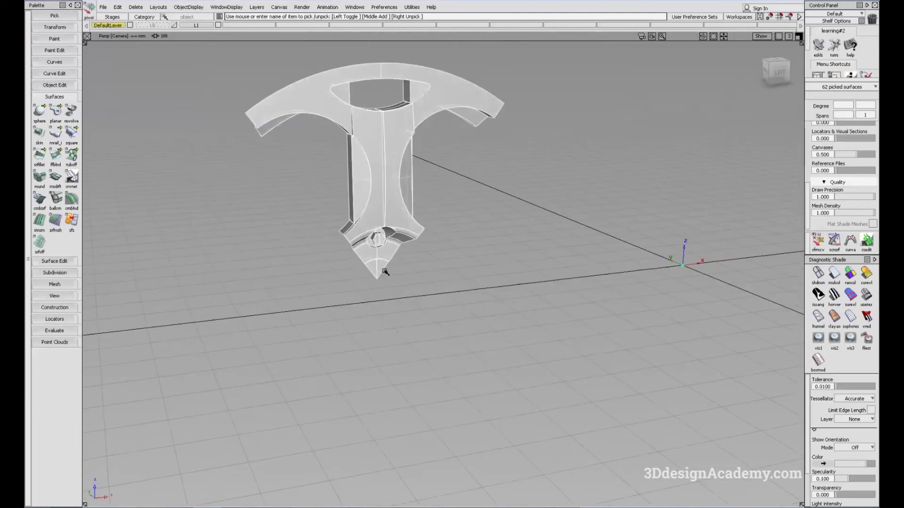
right_click_drag(363, 307, 377, 250, "alt+shift")
left_click_drag(377, 250, 379, 126, "alt+shift")
left_click_drag(379, 127, 391, 207, "ctrl+shift")
Step: Open the Duplicate Object options for the spoke group and set the number of copies to 5
left_click(118, 8)
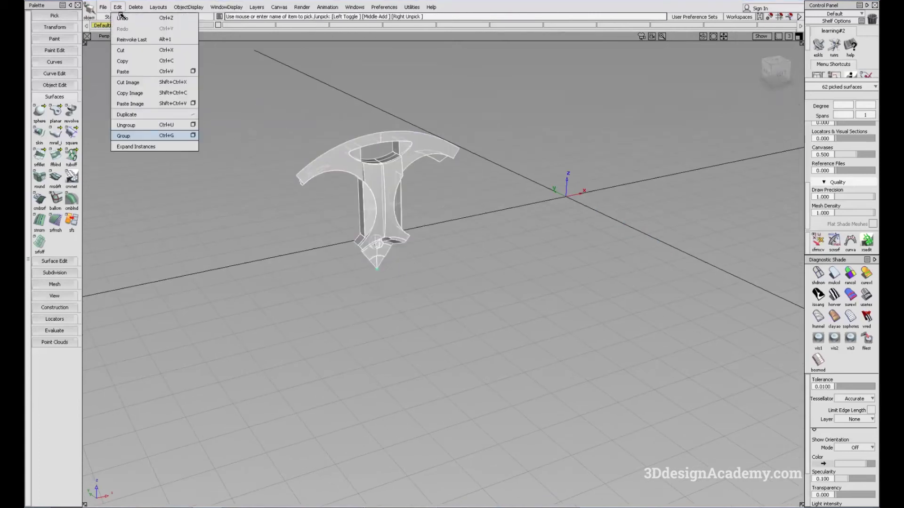
mouse_move(145, 115)
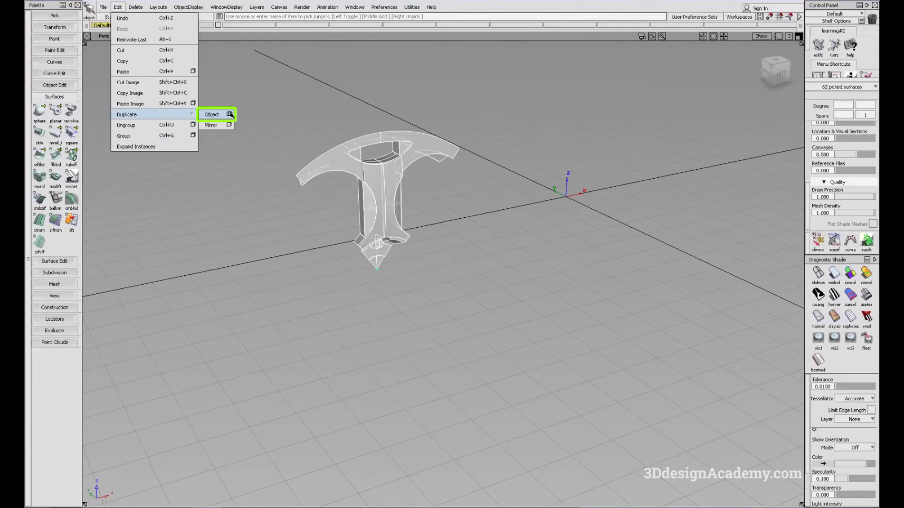
left_click(230, 115)
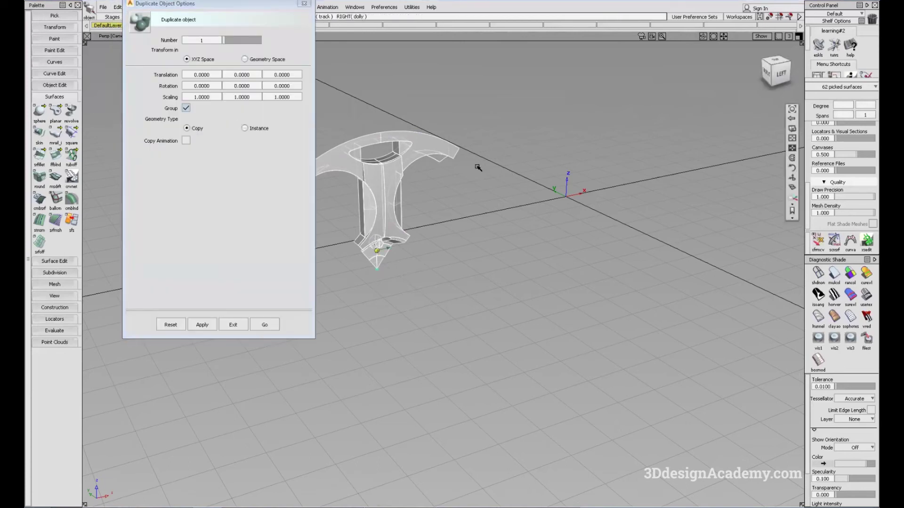
left_click_drag(224, 7, 160, 64)
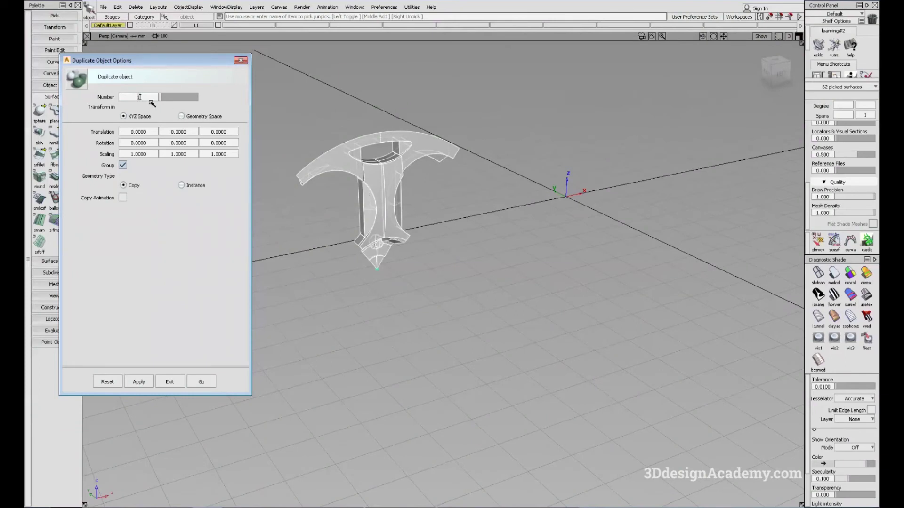
key("BackSpace")
type("5")
key("Return")
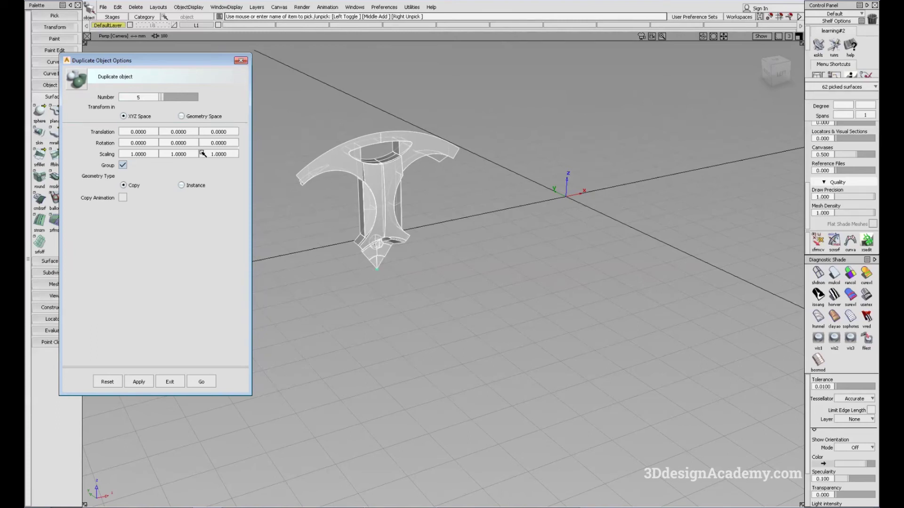
Step: Set the duplicates' Y rotation to 60 degrees and create the copies around the spoke's tip to form the wheel
left_click(187, 143)
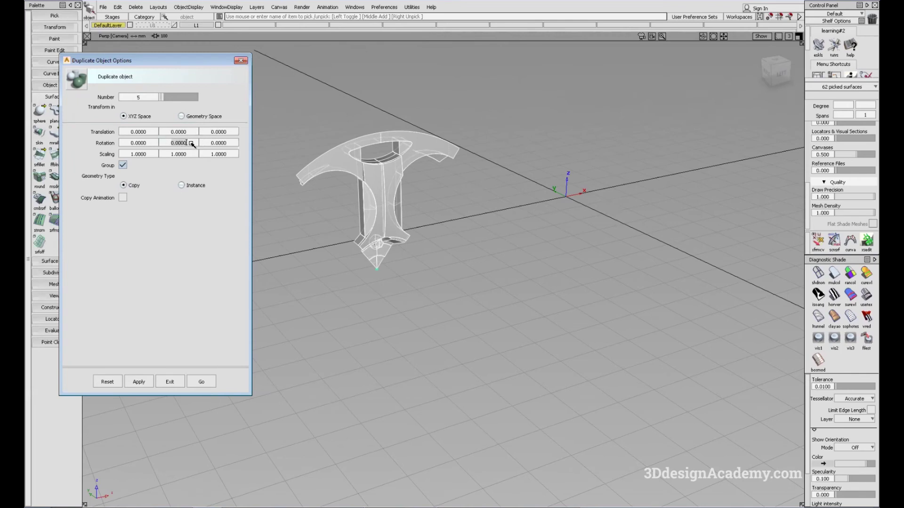
type("60")
key("Return")
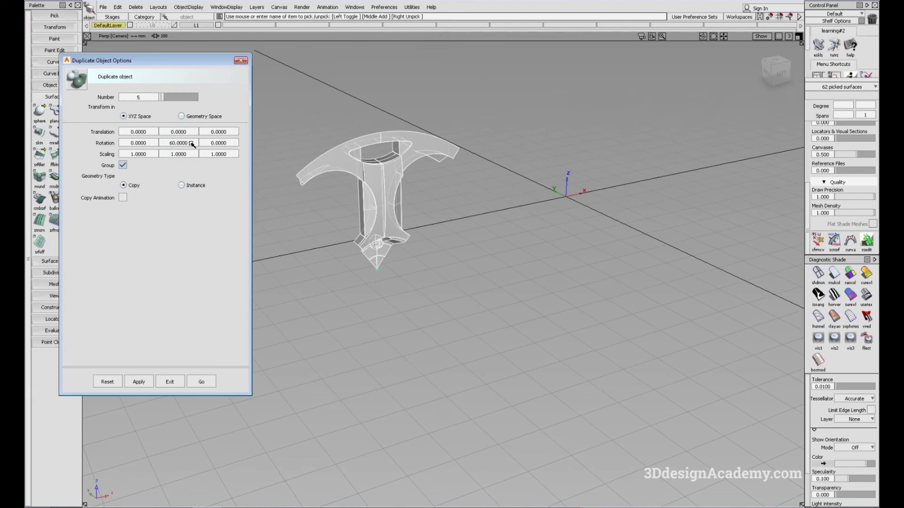
left_click(203, 382)
left_click_drag(285, 335, 416, 309, "alt+shift")
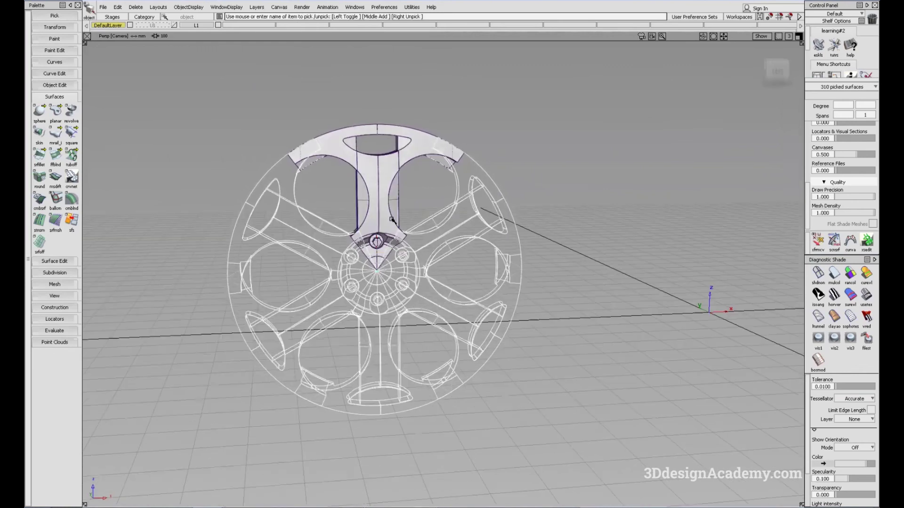
Step: Delete the 60-degree rotated spoke copies and pick the original spoke group again
key("Delete")
left_click_drag(365, 196, 406, 199, "alt+shift")
left_click(383, 186)
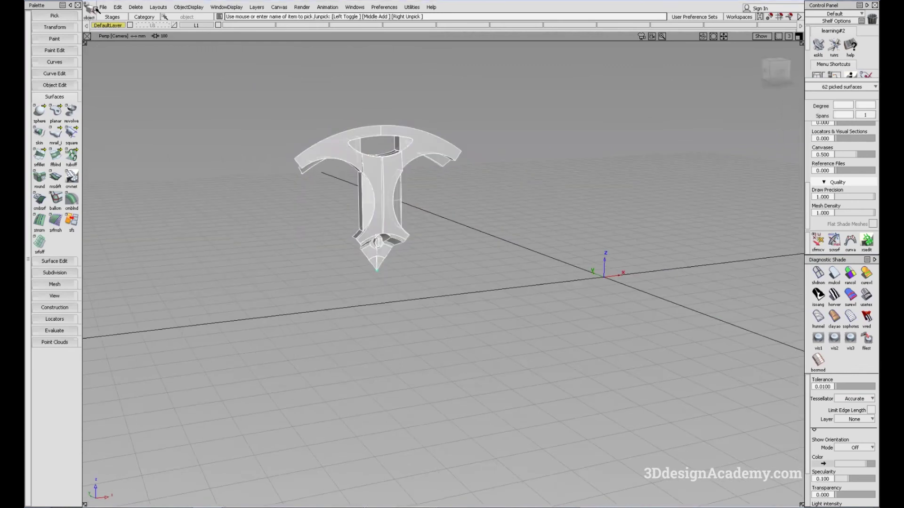
Step: Duplicate the spoke group with 4 copies at a Y rotation of 72 degrees to form a five-spoke wheel
left_click(118, 7)
mouse_move(159, 117)
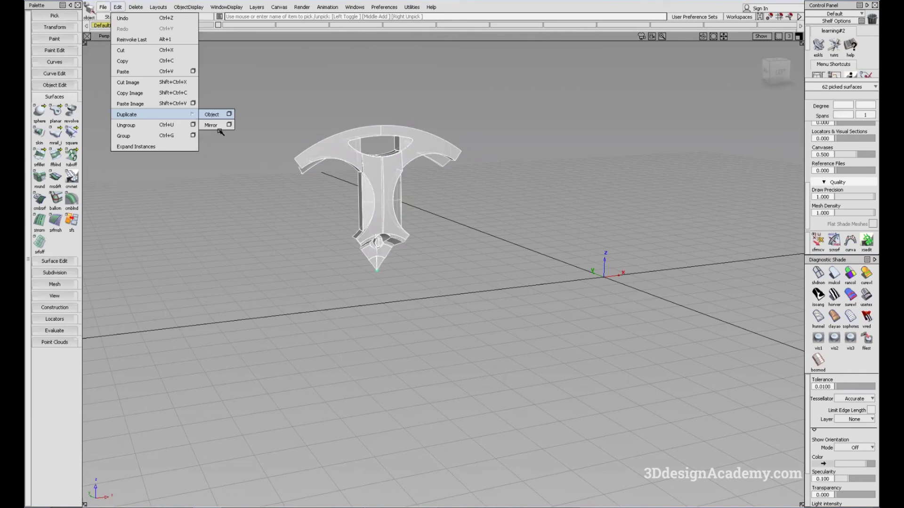
left_click(229, 114)
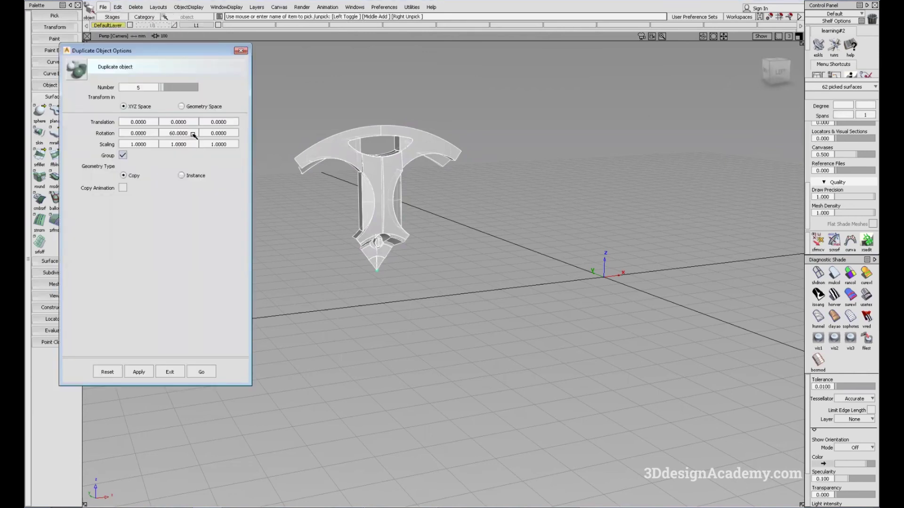
double_click(140, 87)
type("4")
left_click_drag(188, 132, 48, 142)
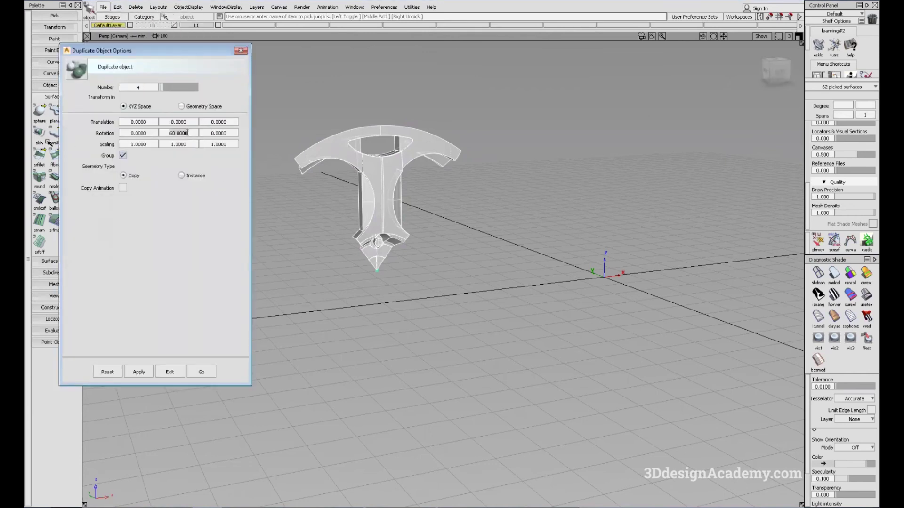
type("72")
key("Return")
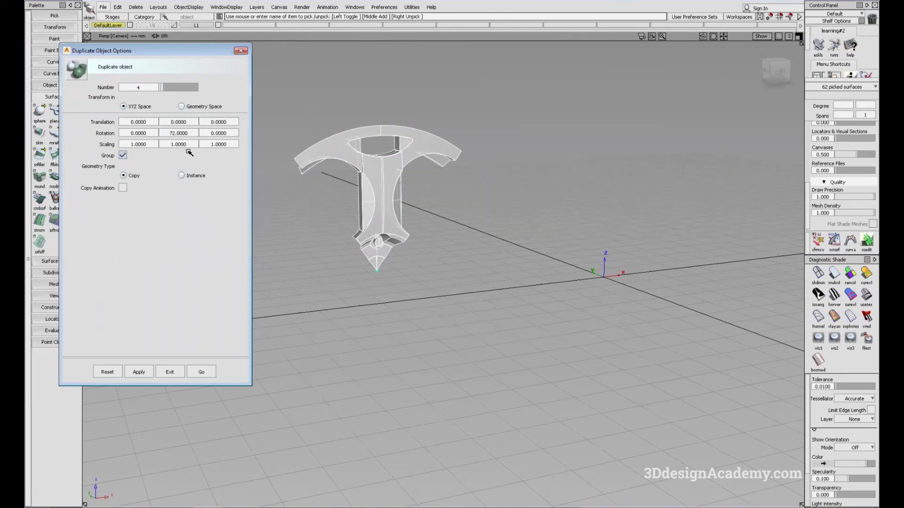
left_click(203, 371)
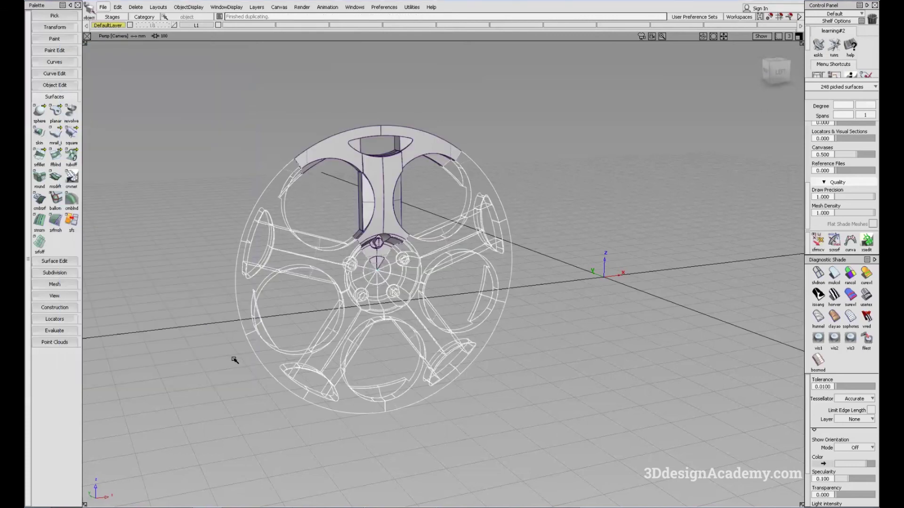
Step: Unpick the copies, apply multi-color diagnostic shading to the whole wheel, and inspect it up close from an angle
left_click_drag(453, 269, 460, 330, "alt+shift")
left_click(460, 329)
left_click(834, 275)
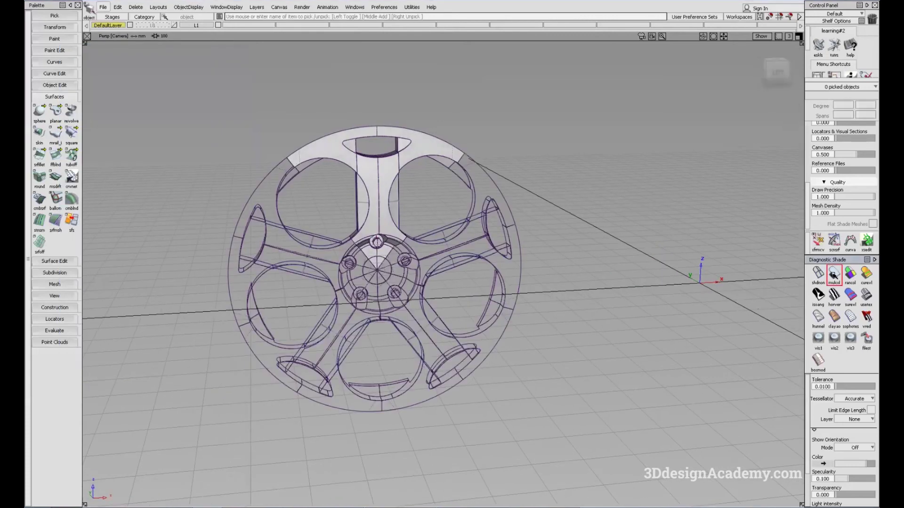
right_click_drag(385, 302, 385, 293, "alt+shift")
mouse_move(385, 292)
left_mouse_down("alt+shift")
mouse_move(379, 285)
mouse_move(433, 288)
mouse_move(330, 292)
mouse_move(398, 290)
mouse_move(391, 290)
left_mouse_up("alt+shift")
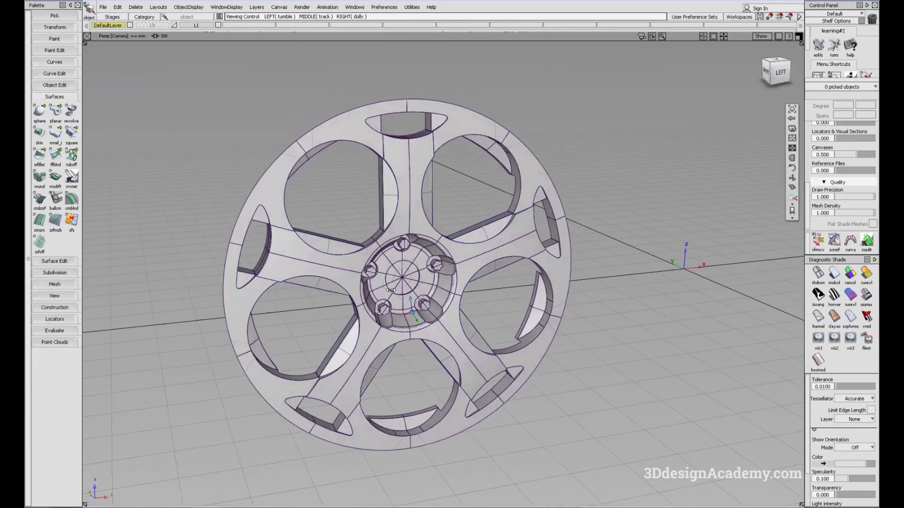